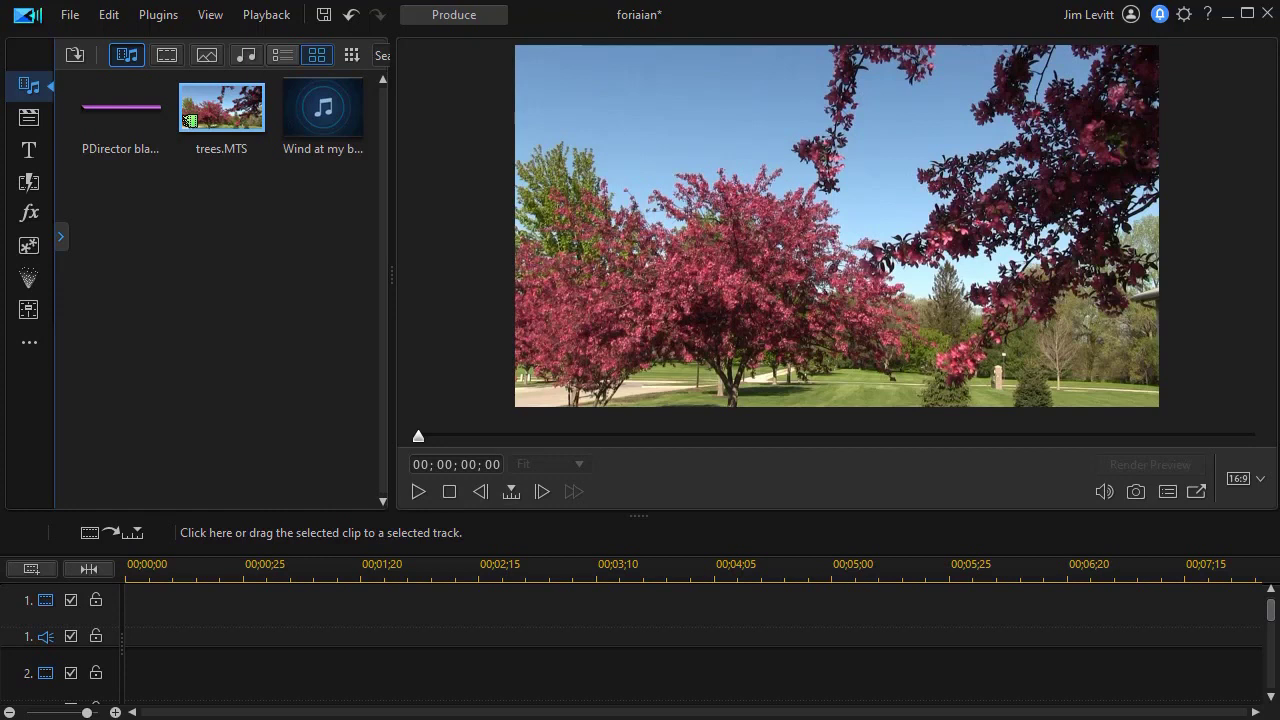
# Place the trees.MTS clip on track 1 and the PDirector blank bar image on track 2, both at the timeline start.
pyautogui.moveTo(216, 103); pyautogui.dragTo(130, 610)
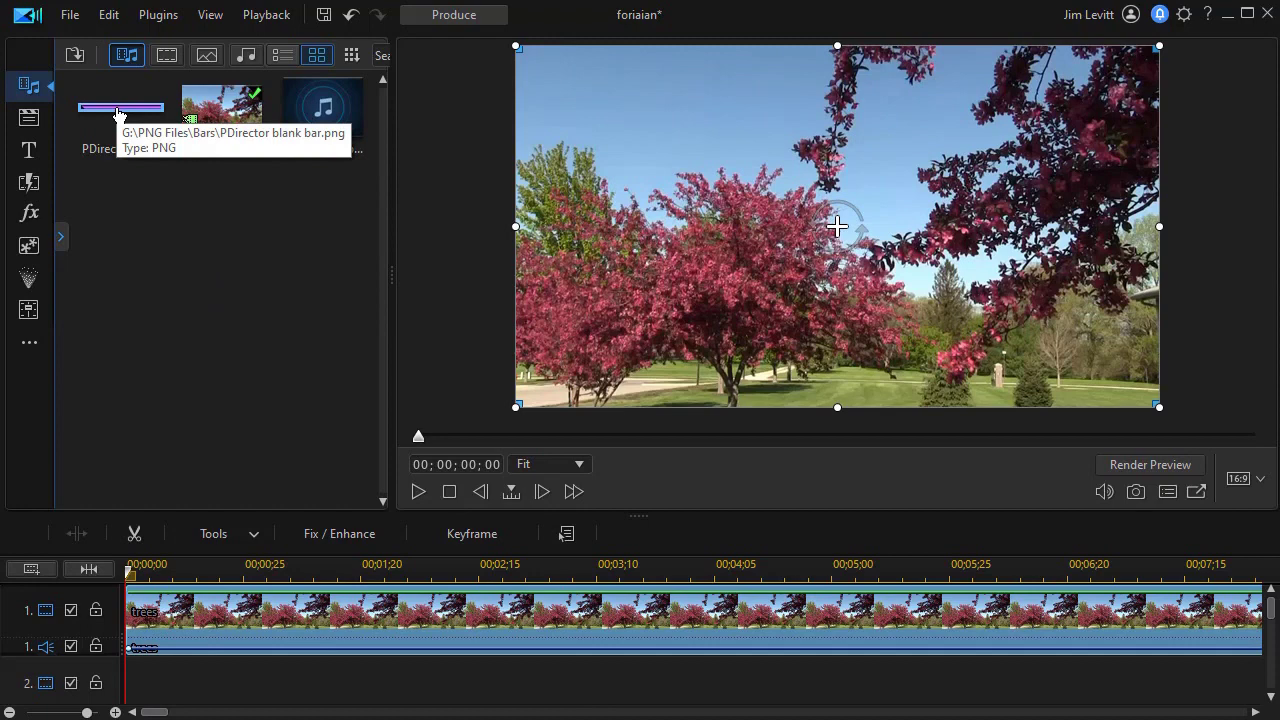
pyautogui.moveTo(117, 113); pyautogui.dragTo(125, 650)
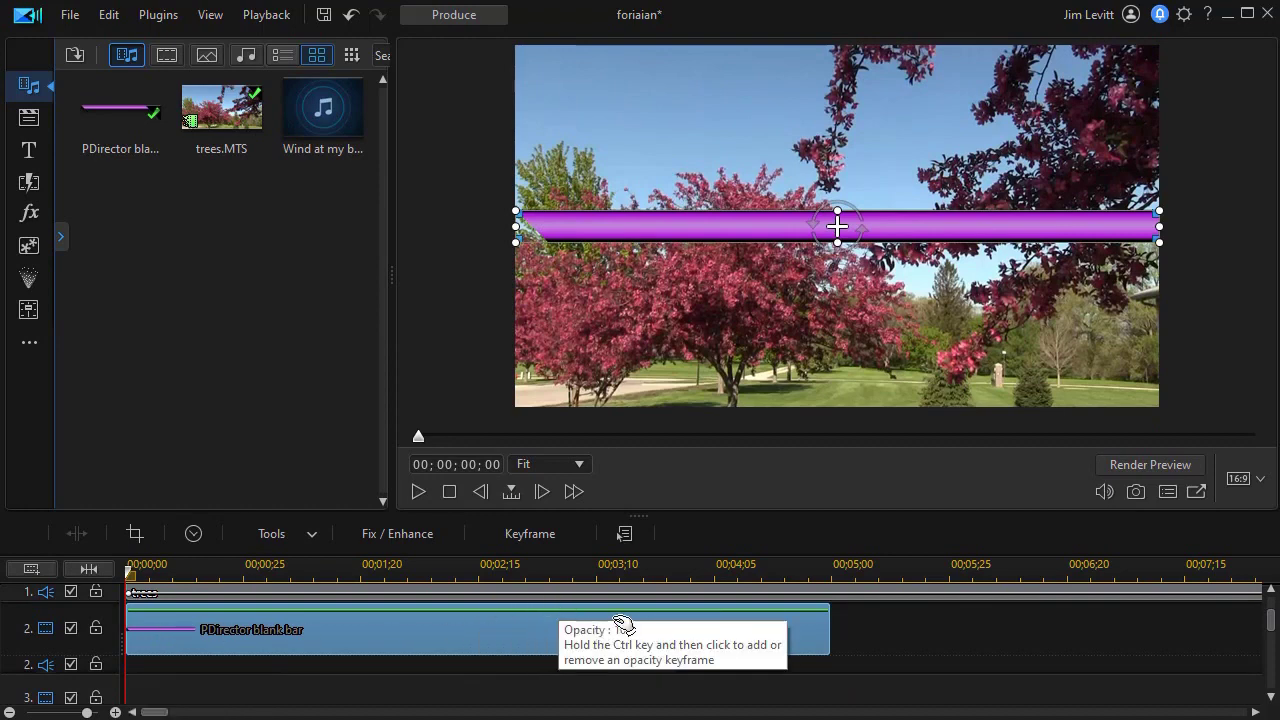
# In the PiP Designer, add a position keyframe at 00;00;00;00 with the bar beyond the frame's right edge at X 1.500, Y 0.831.
pyautogui.doubleClick(540, 637)
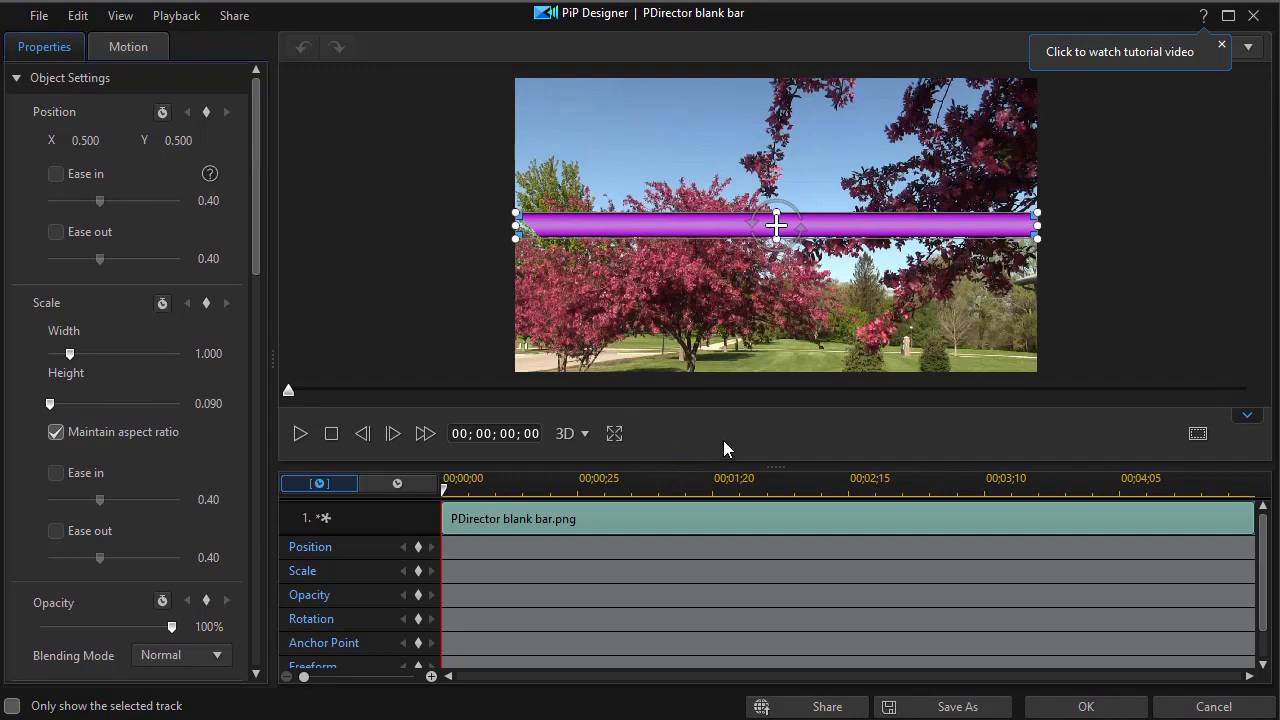
pyautogui.click(1248, 418)
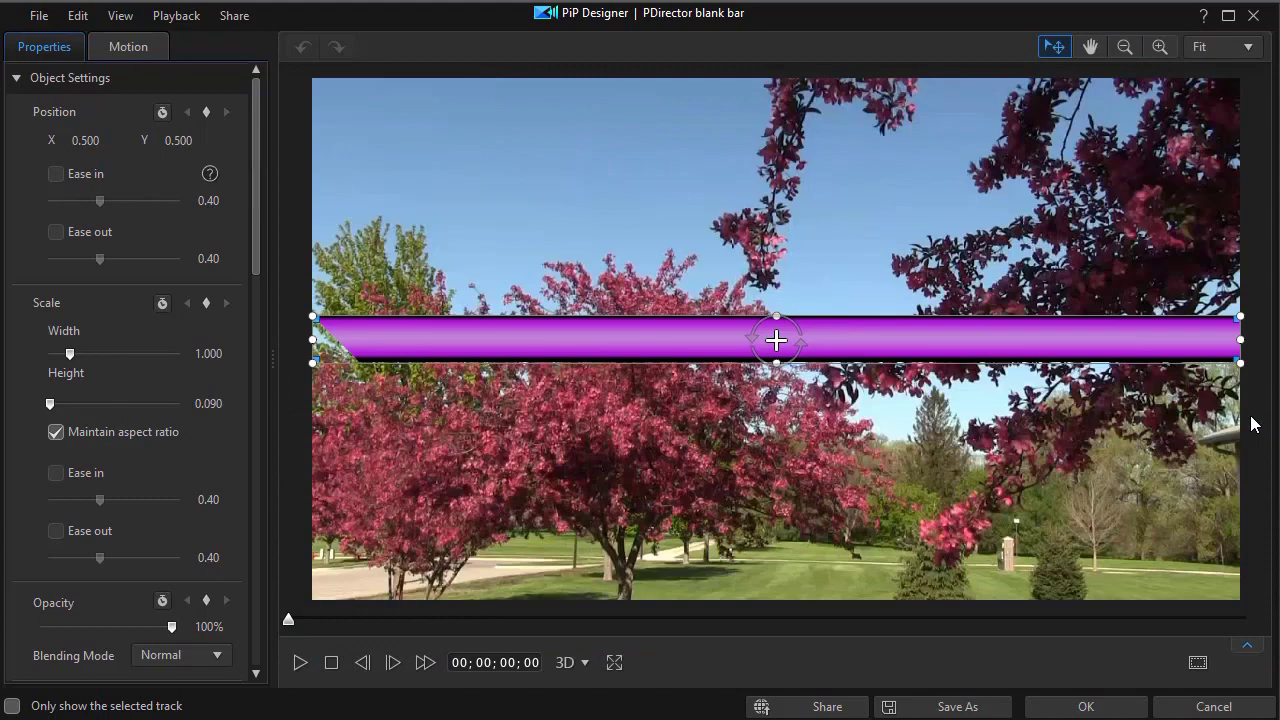
pyautogui.click(1248, 647)
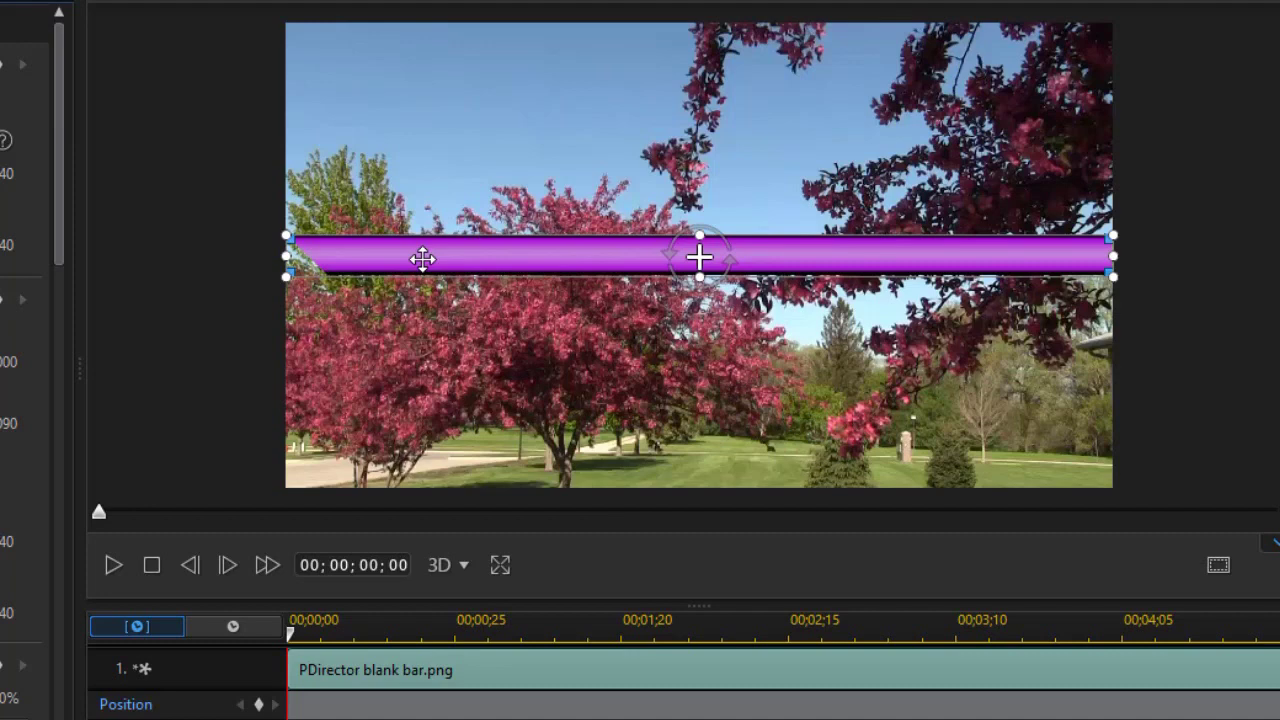
pyautogui.moveTo(422, 259); pyautogui.dragTo(1258, 413)
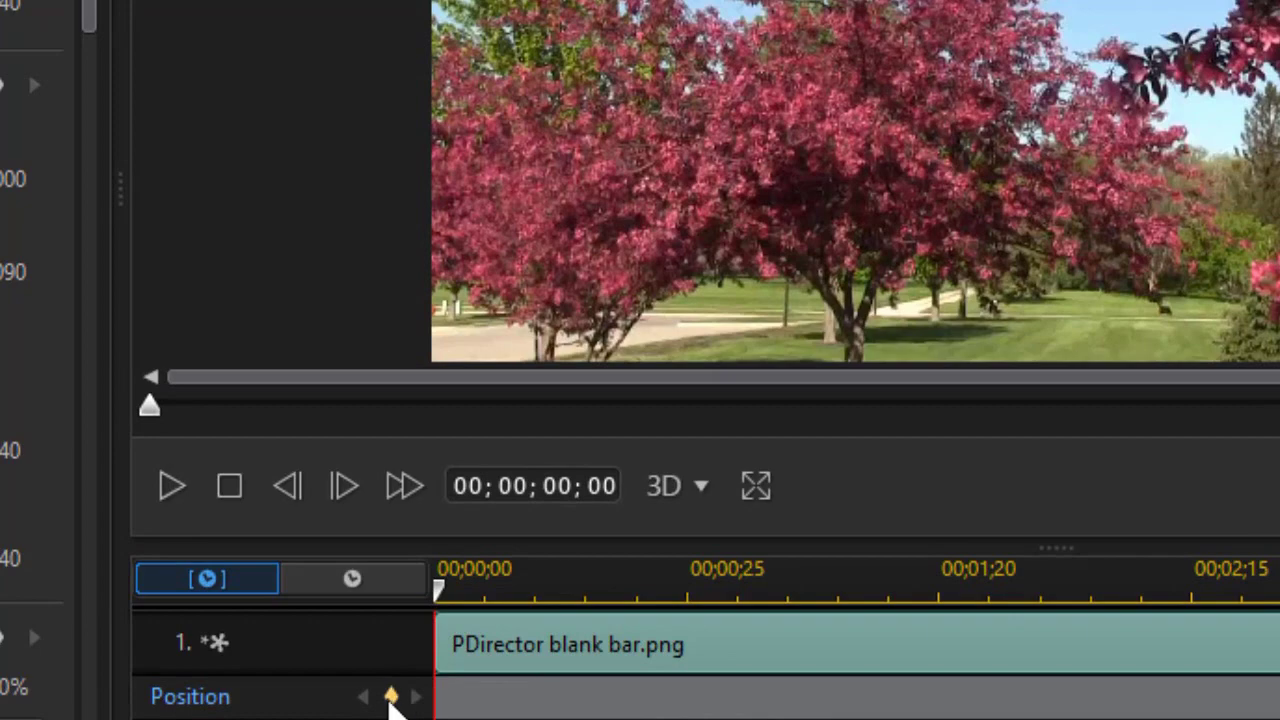
pyautogui.click(392, 697)
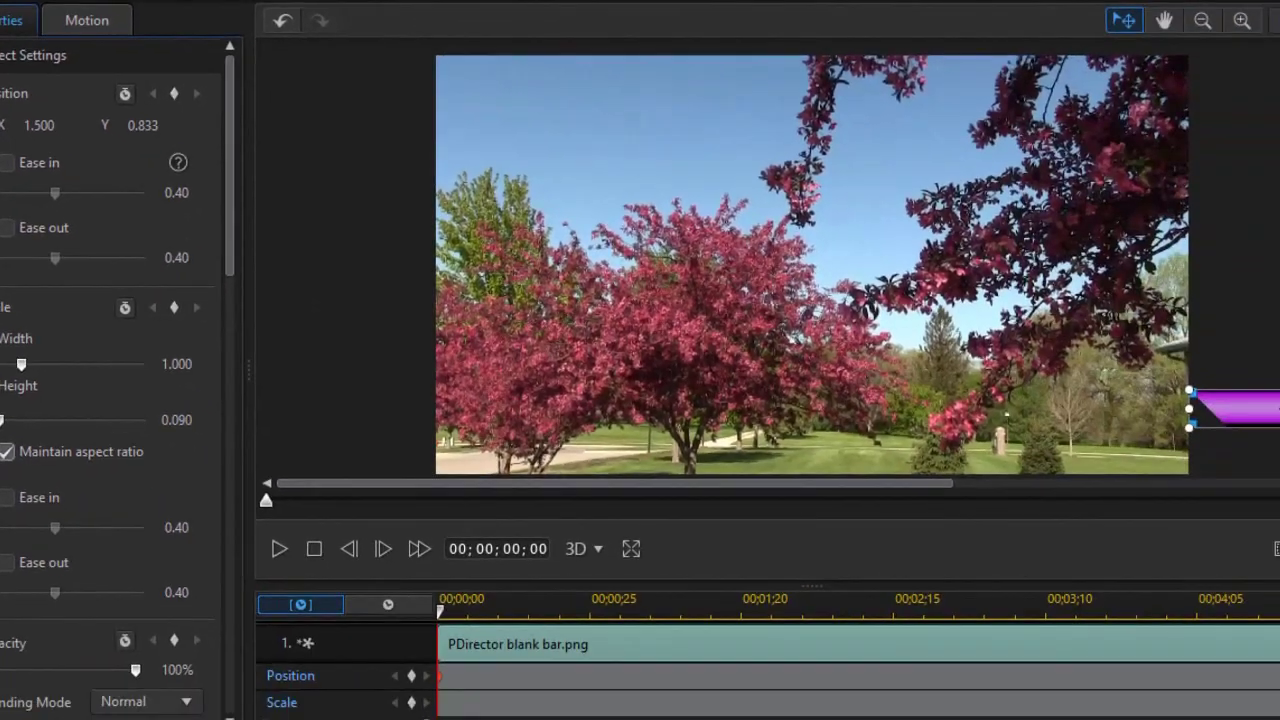
pyautogui.moveTo(1250, 410); pyautogui.dragTo(1250, 409)
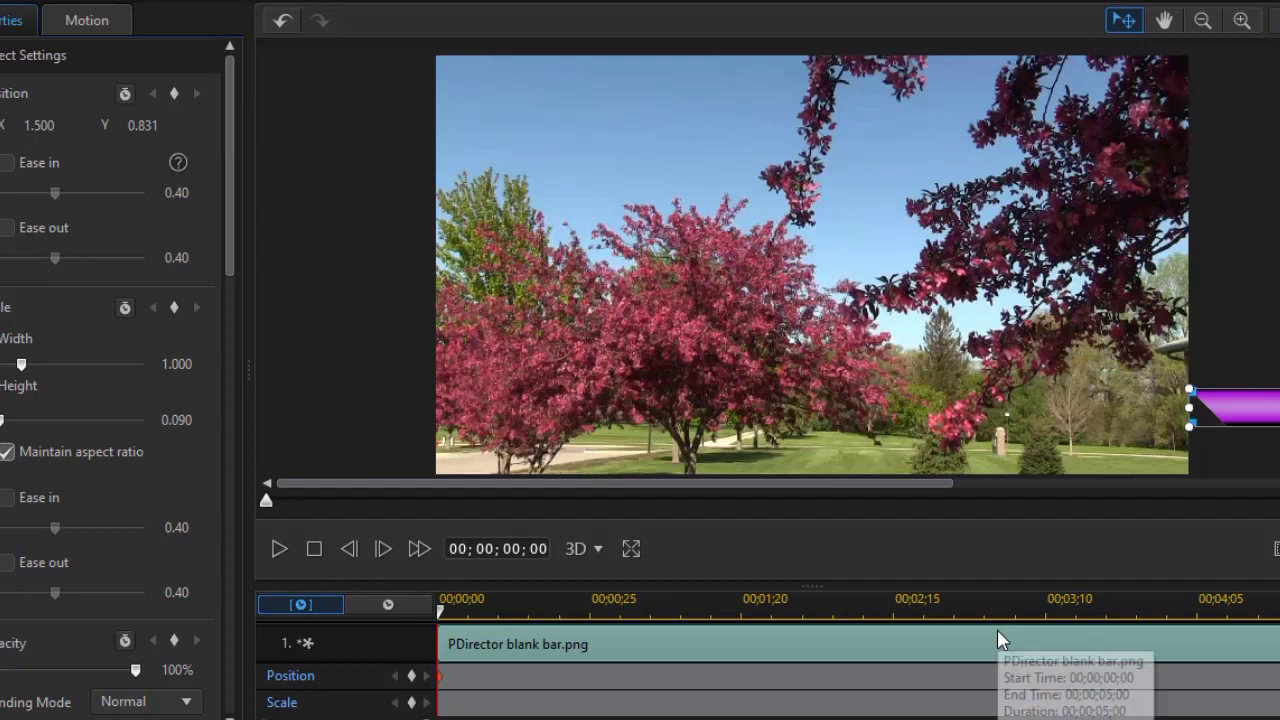
# At 00;00;03;00, move the bar back across the full frame width to X 0.500, Y about 0.807.
pyautogui.click(1050, 606)
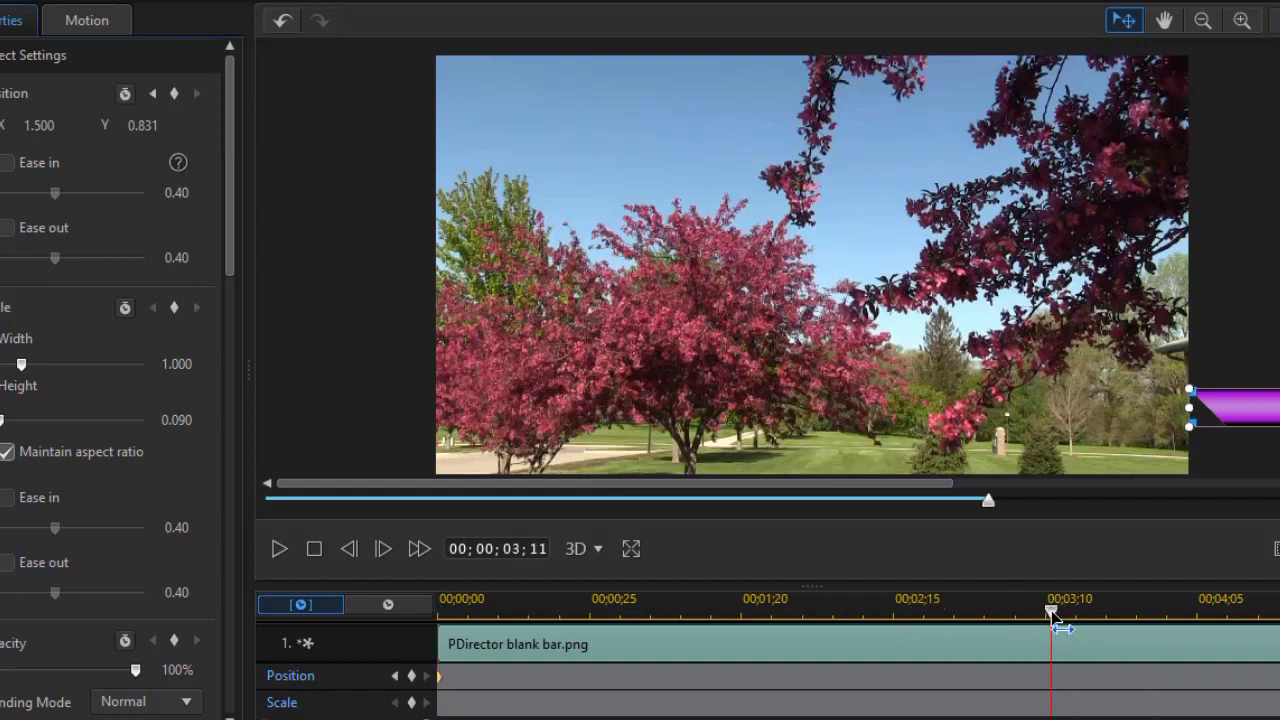
pyautogui.moveTo(1050, 606); pyautogui.dragTo(986, 610)
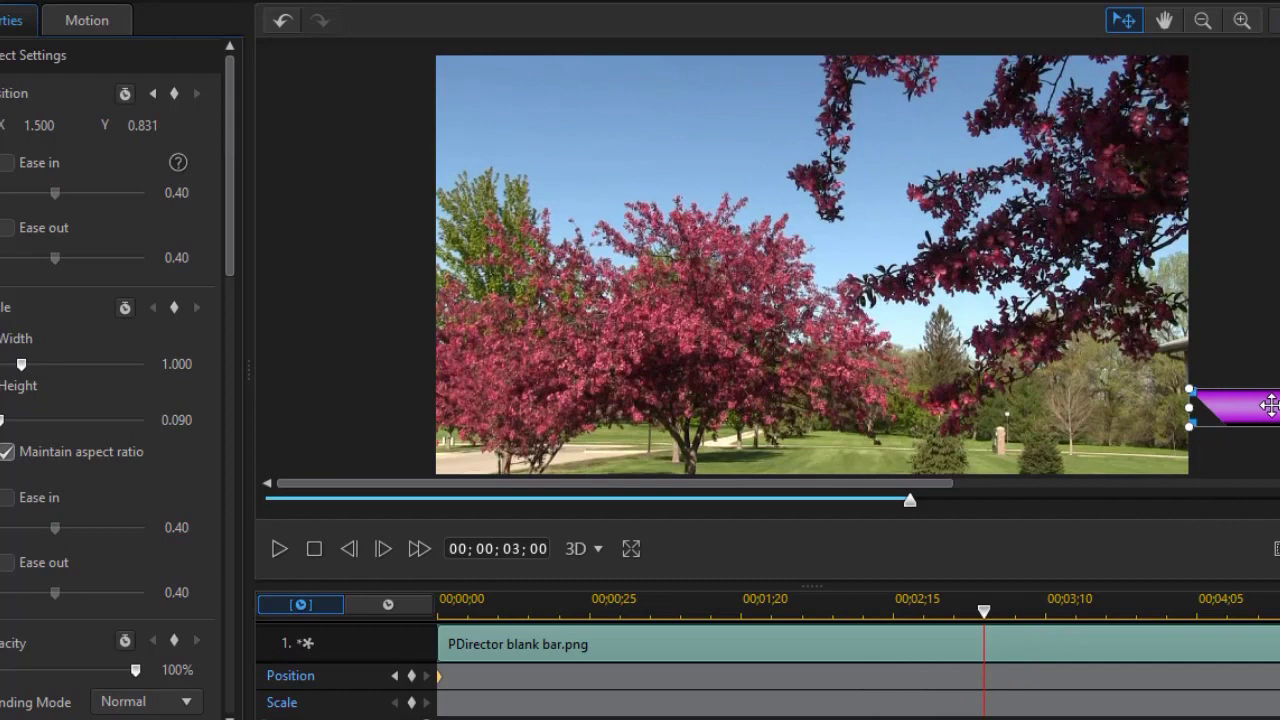
pyautogui.moveTo(1270, 404); pyautogui.dragTo(521, 396)
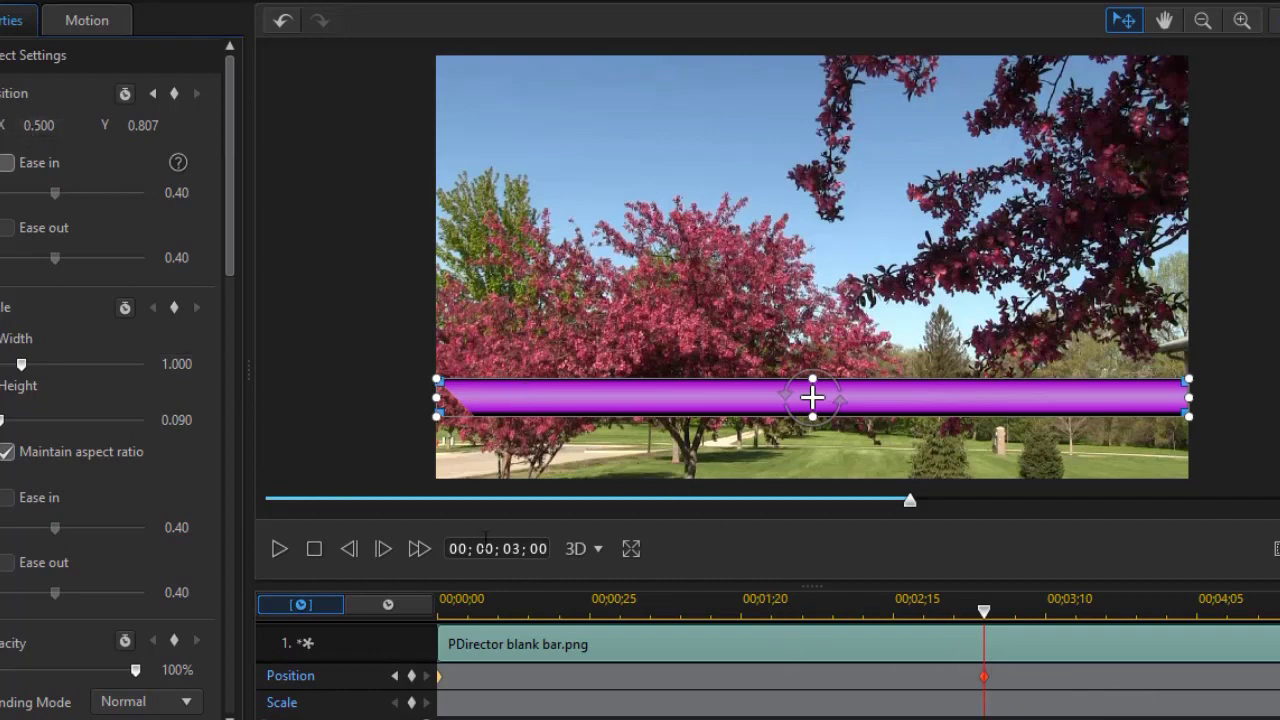
# Compare the bar's two position keyframes and set the Y position of the three-second one to 0.831.
pyautogui.click(395, 677)
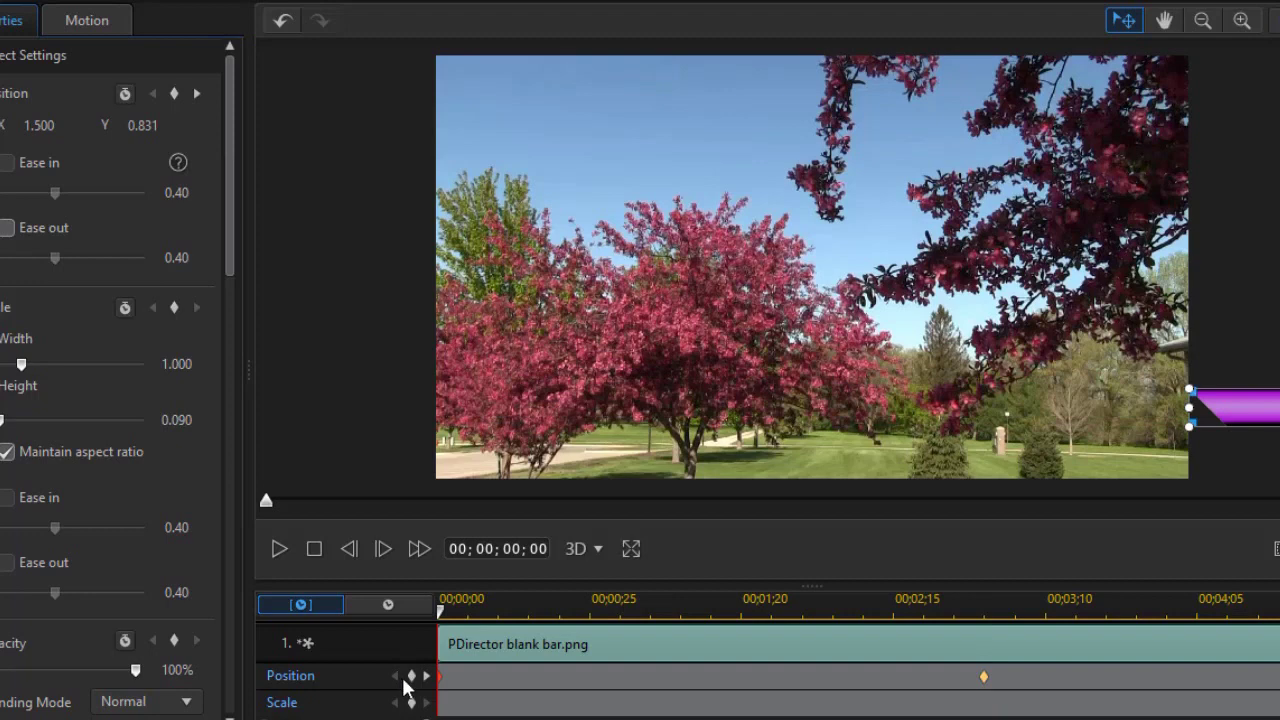
pyautogui.click(427, 677)
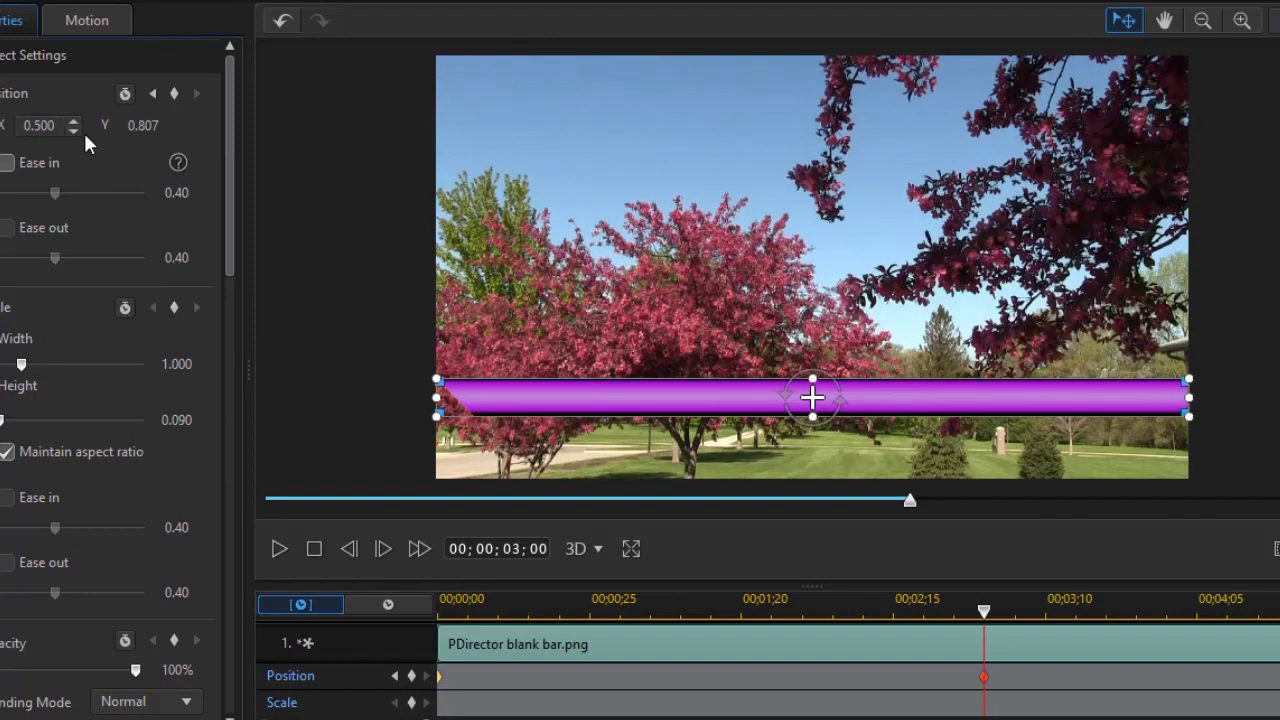
pyautogui.moveTo(147, 125); pyautogui.dragTo(160, 125)
pyautogui.write('31')
# Play the bar's slide-in animation from the start of the clip and pause it.
pyautogui.click(315, 548)
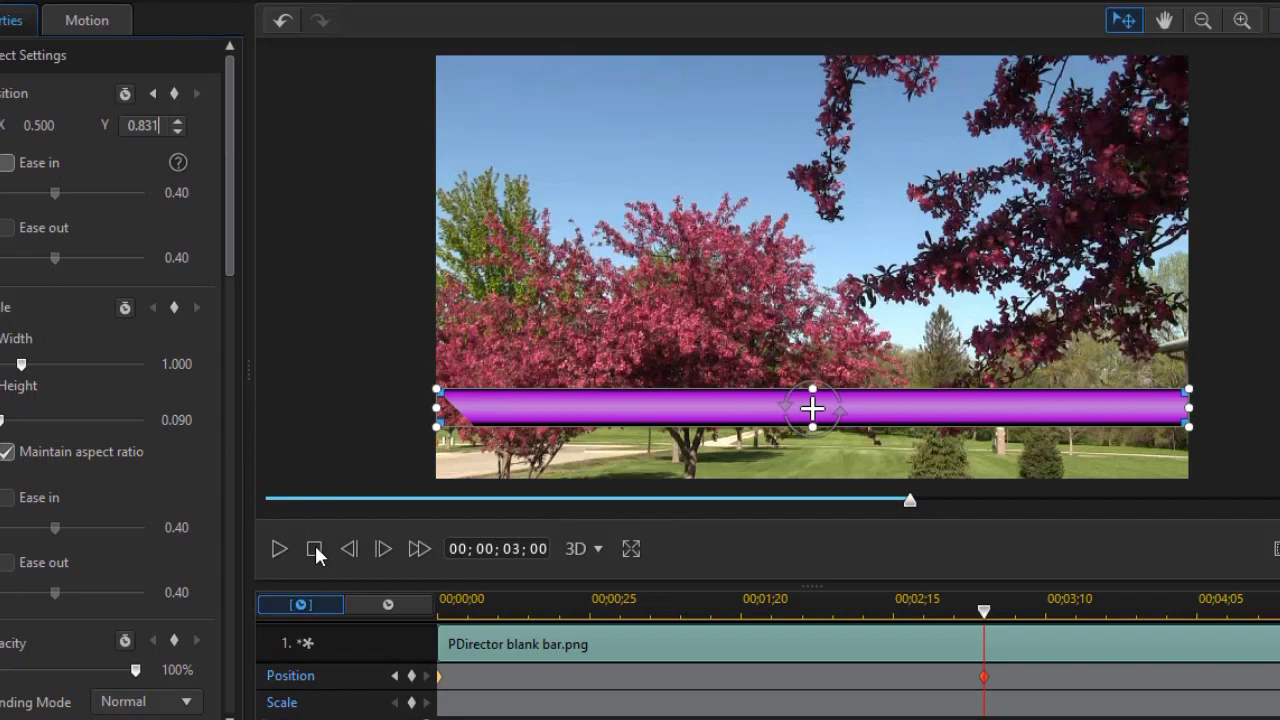
pyautogui.press('Home')
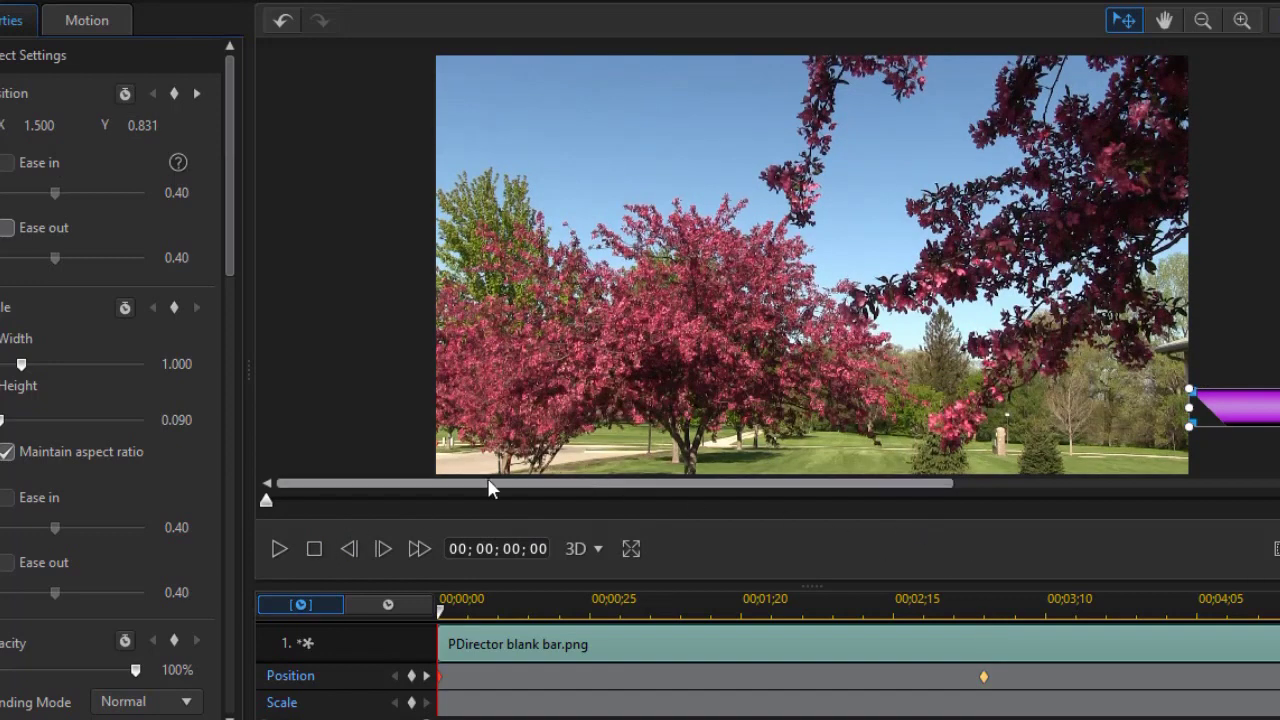
pyautogui.click(279, 545)
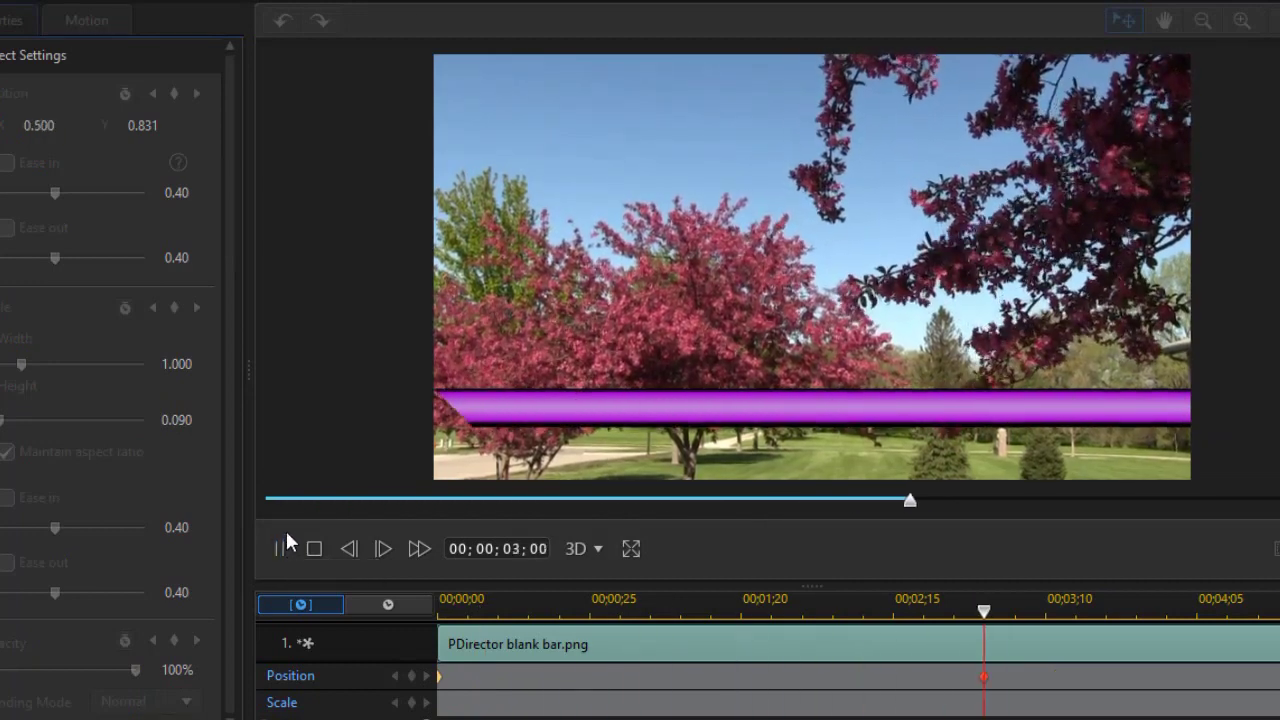
pyautogui.click(282, 547)
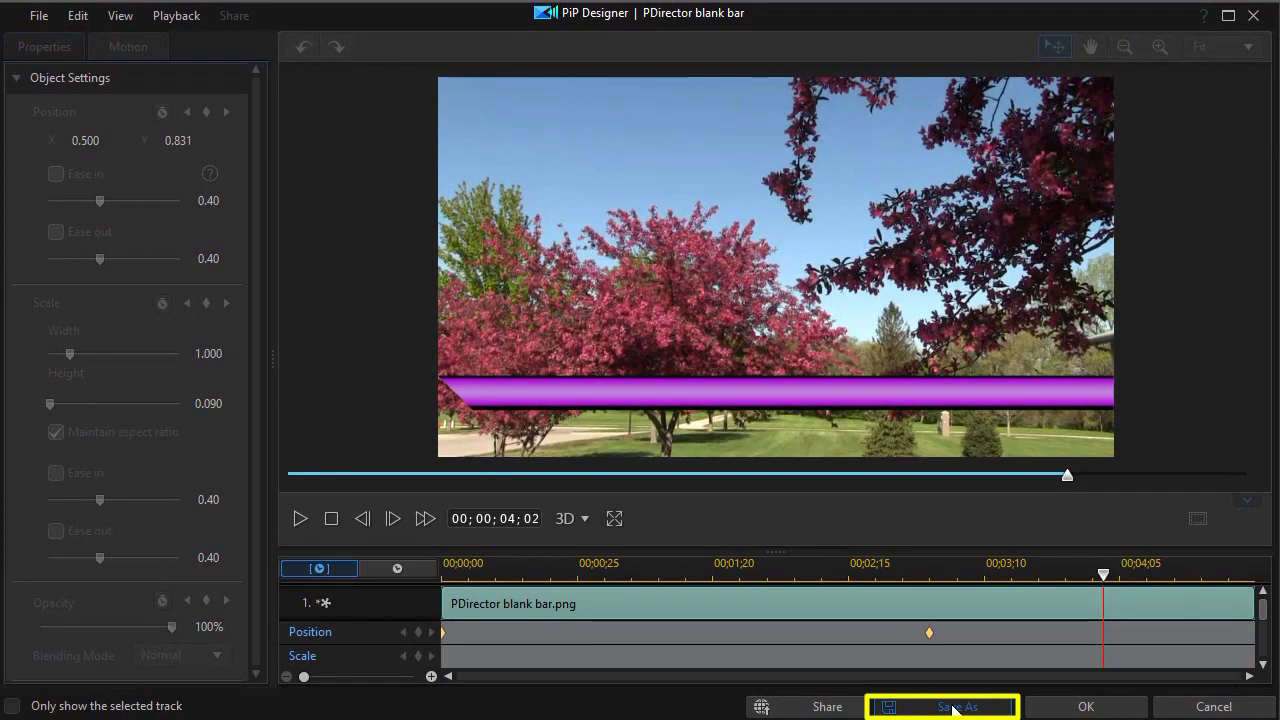
# Save the animated bar as a custom template named "my pink bar" and apply the PiP Designer changes.
pyautogui.click(953, 707)
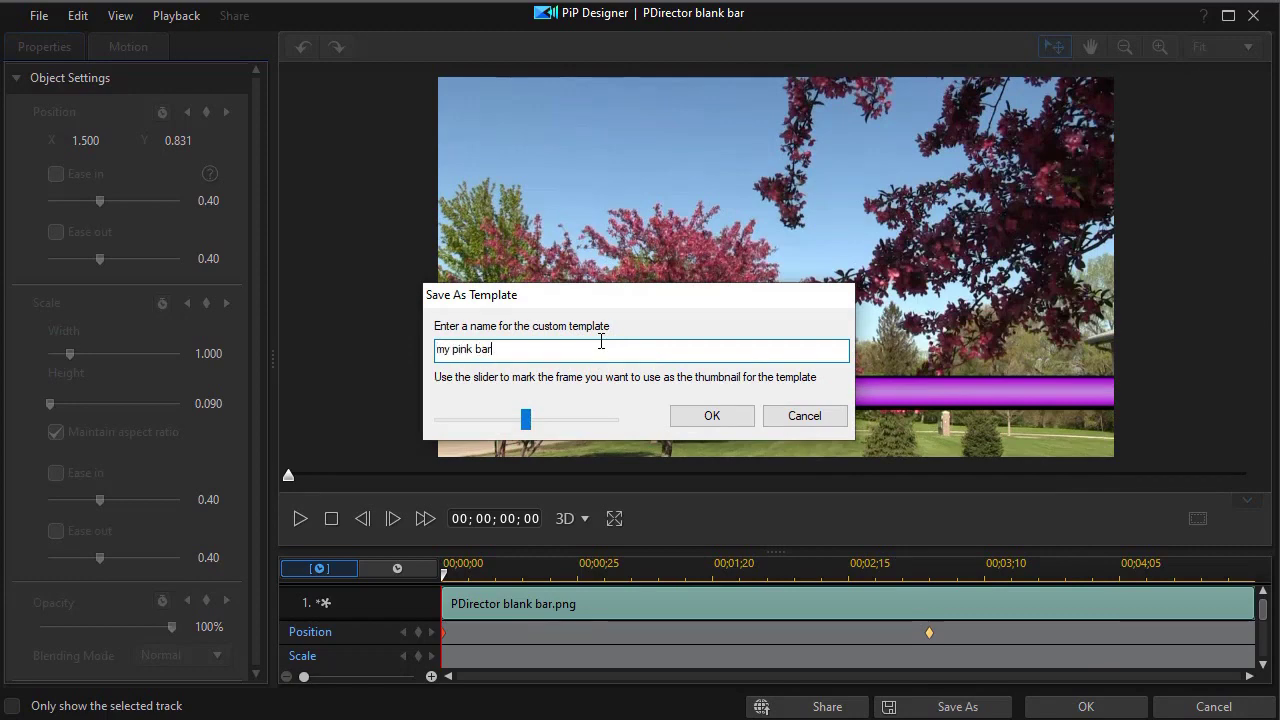
pyautogui.click(741, 417)
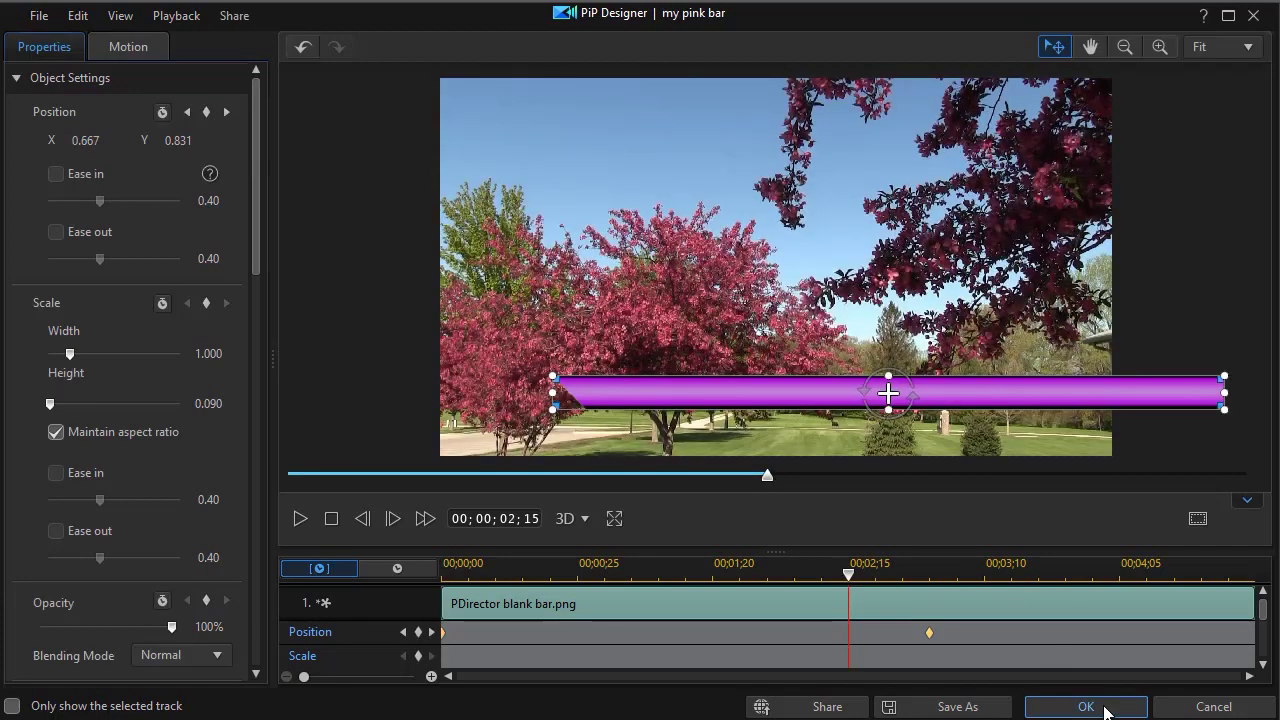
pyautogui.click(1100, 707)
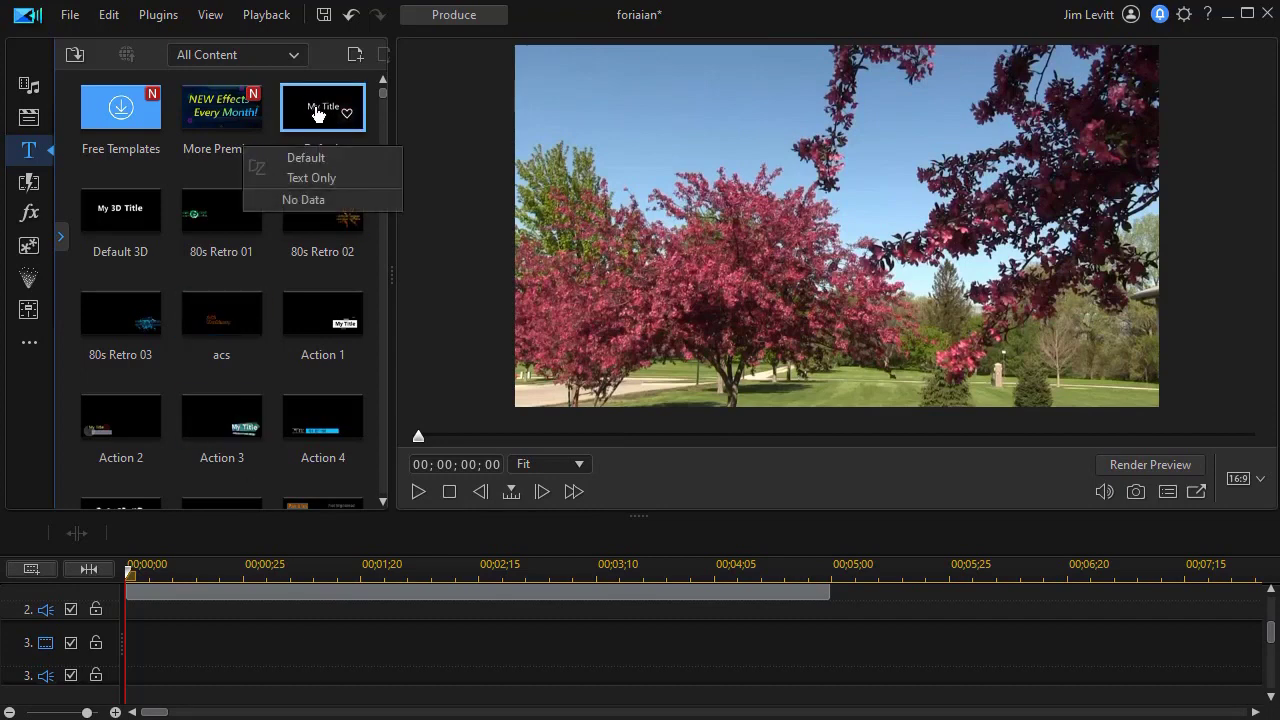
# Add the Default title to track 3 at the timeline start and change its text to "Ray's Tree Service".
pyautogui.moveTo(316, 113); pyautogui.dragTo(96, 648)
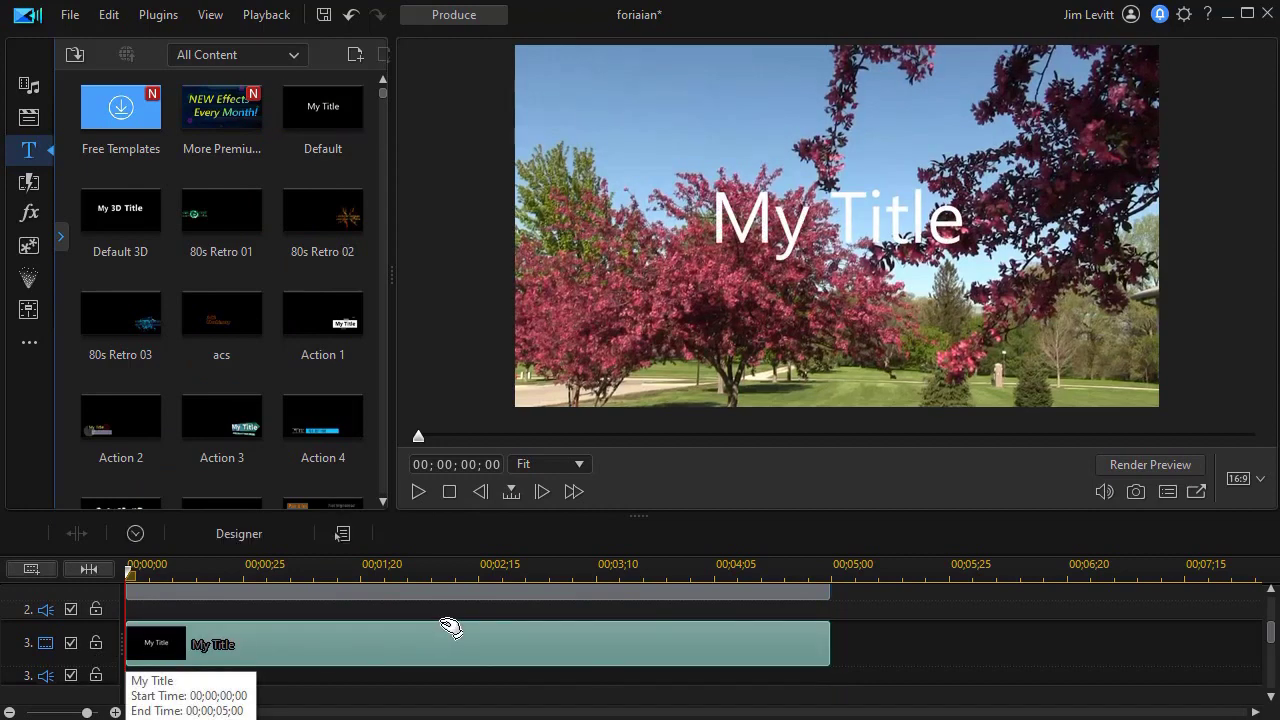
pyautogui.doubleClick(767, 226)
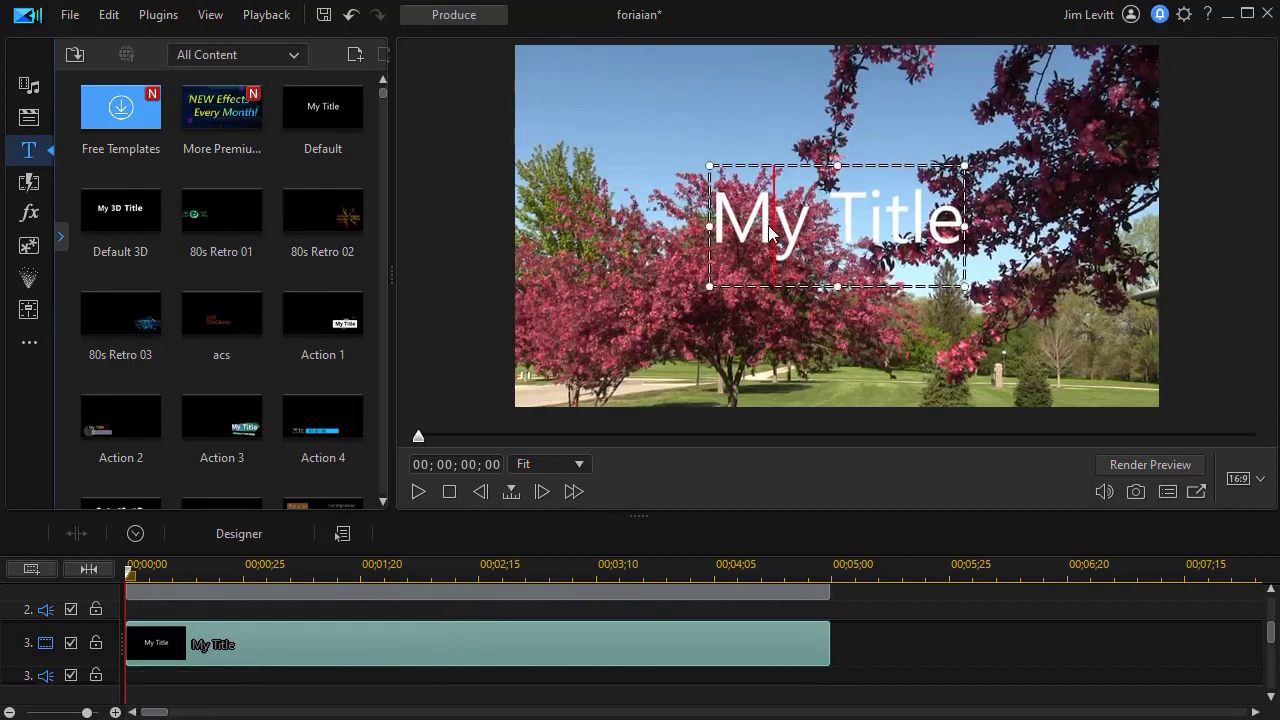
pyautogui.moveTo(710, 224); pyautogui.dragTo(946, 250)
pyautogui.write('R')
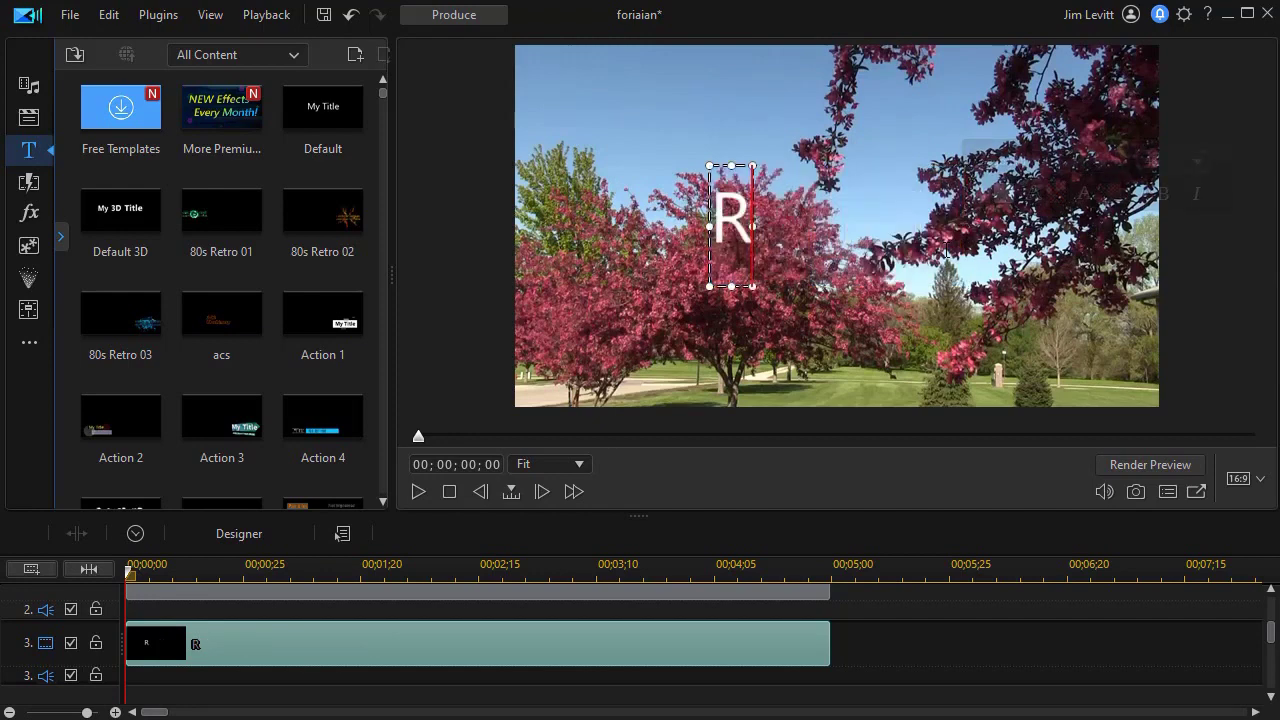
pyautogui.write("ay's Tr")
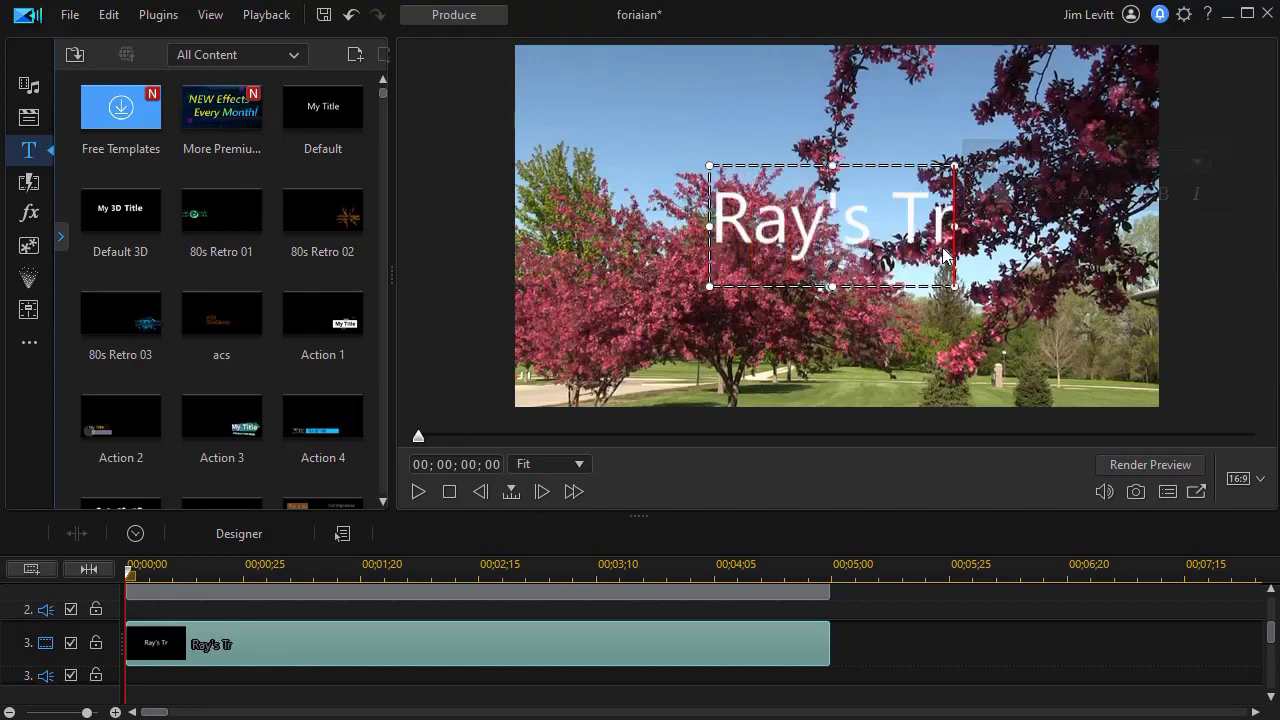
pyautogui.write('ee Service')
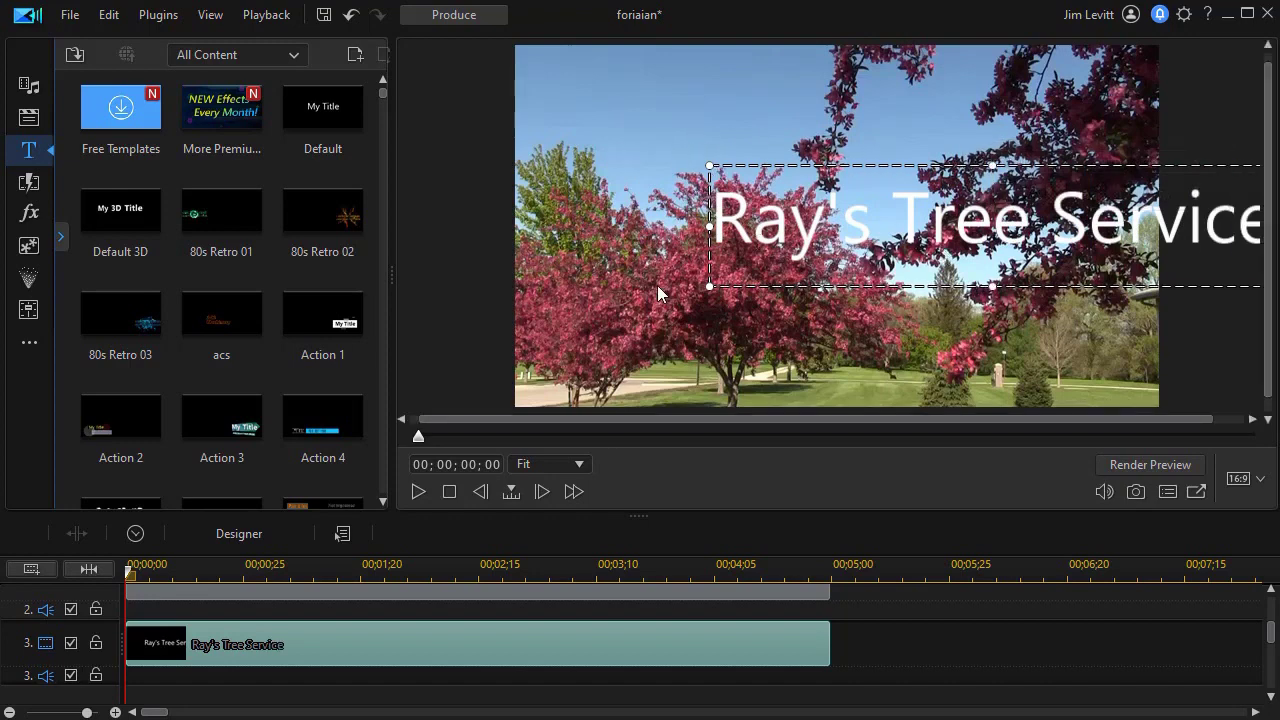
# In the Title Designer, set the title's font size to 18 and make the text bold.
pyautogui.click(650, 652)
pyautogui.doubleClick(646, 645)
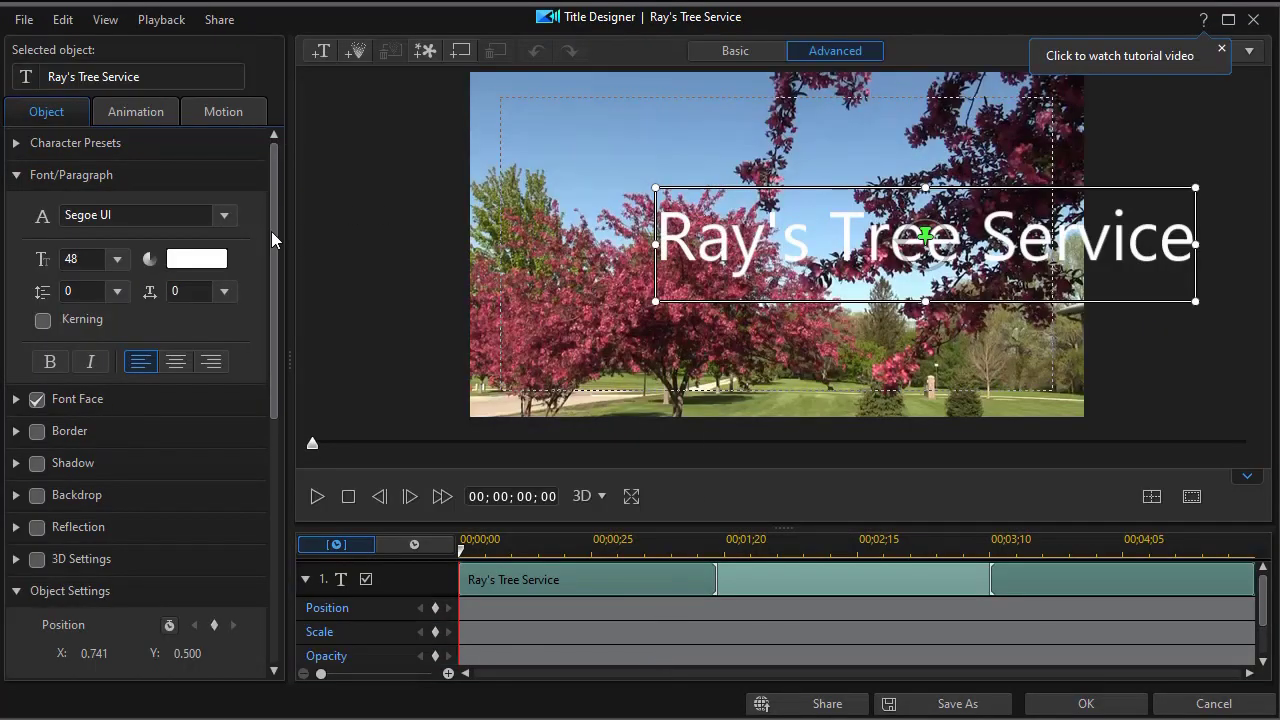
pyautogui.click(117, 257)
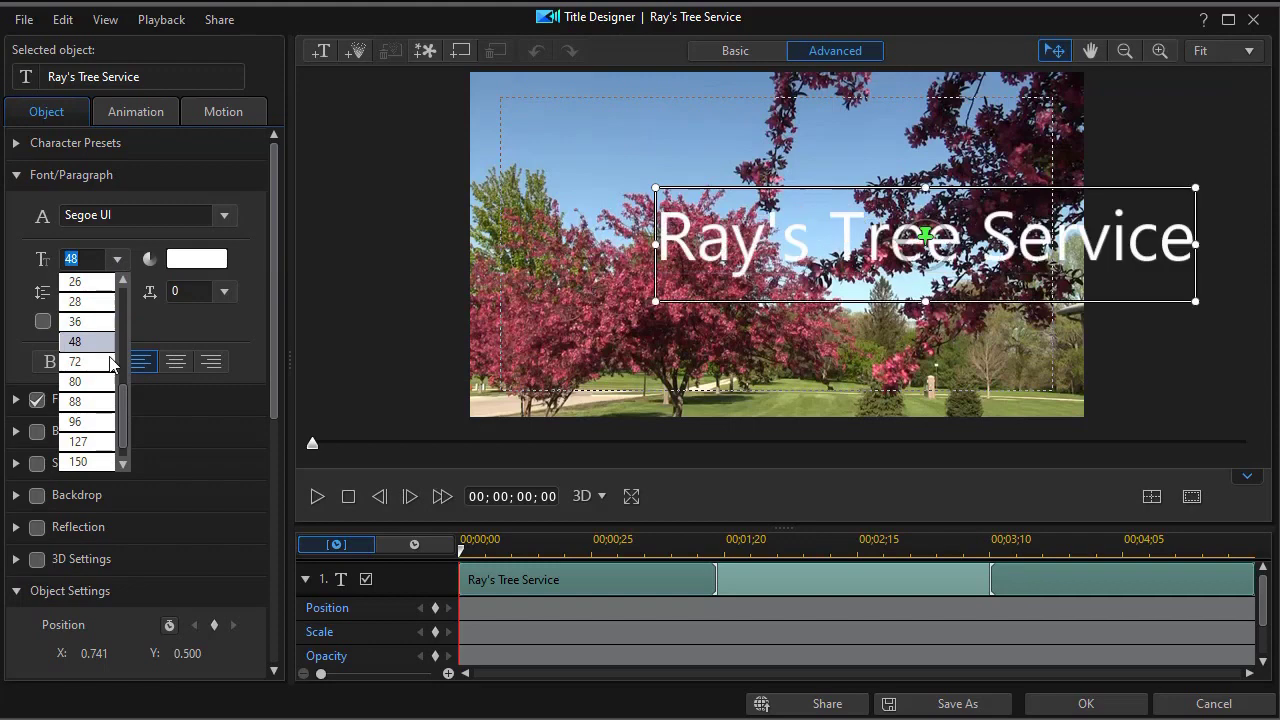
pyautogui.click(122, 279)
pyautogui.click(122, 279)
pyautogui.click(122, 279)
pyautogui.click(103, 283)
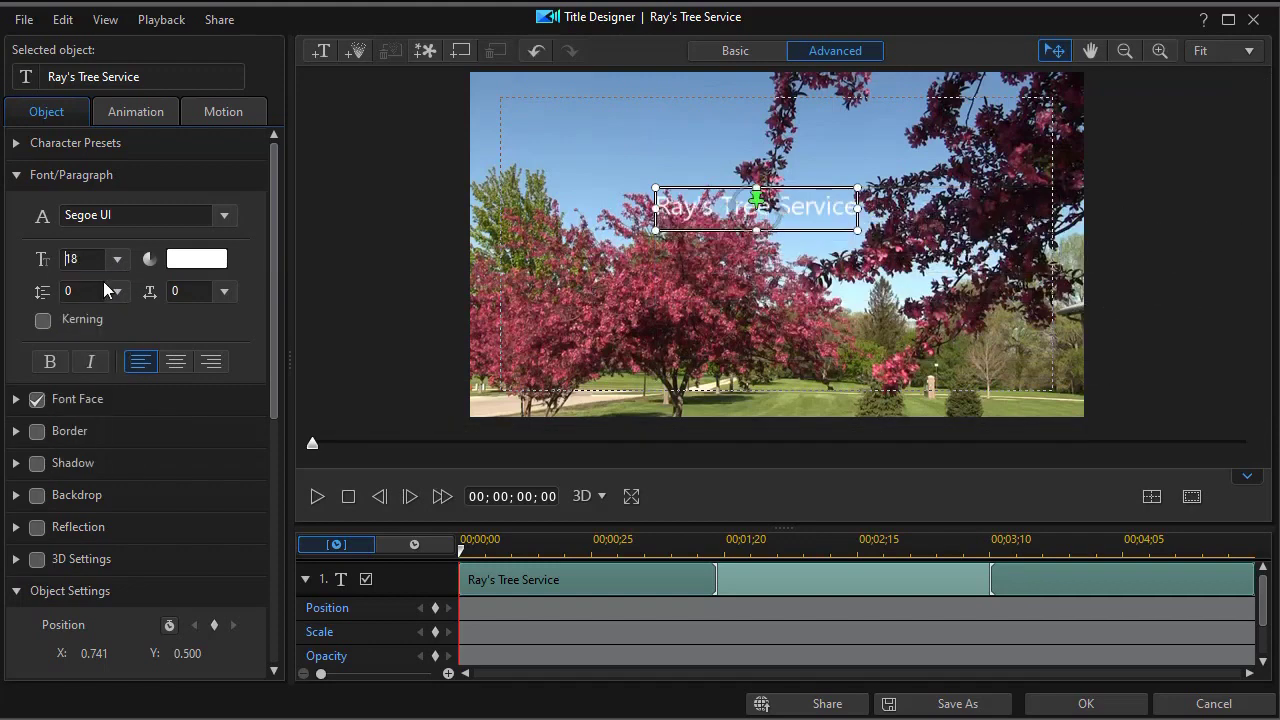
pyautogui.click(54, 359)
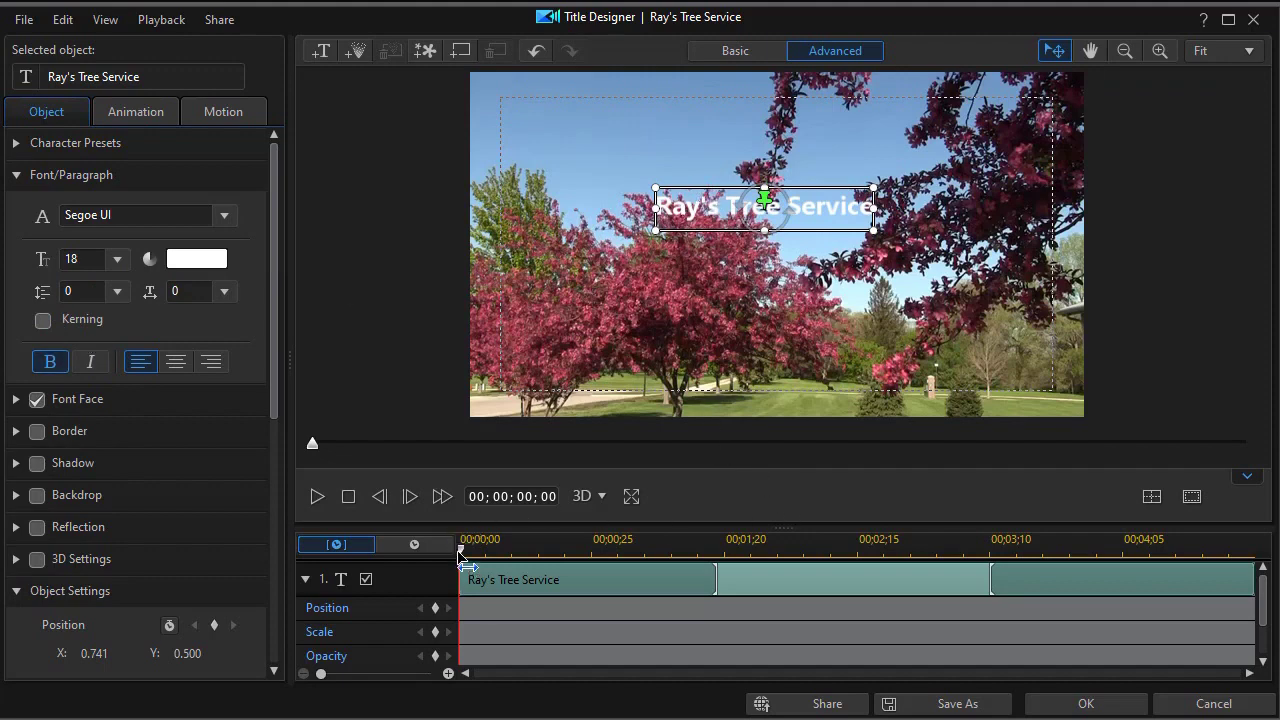
# At 00;00;02;23, move the title onto the purple bar at about X 0.416, Y 0.825 and shrink it to fit the bar's height.
pyautogui.moveTo(462, 549); pyautogui.dragTo(900, 580)
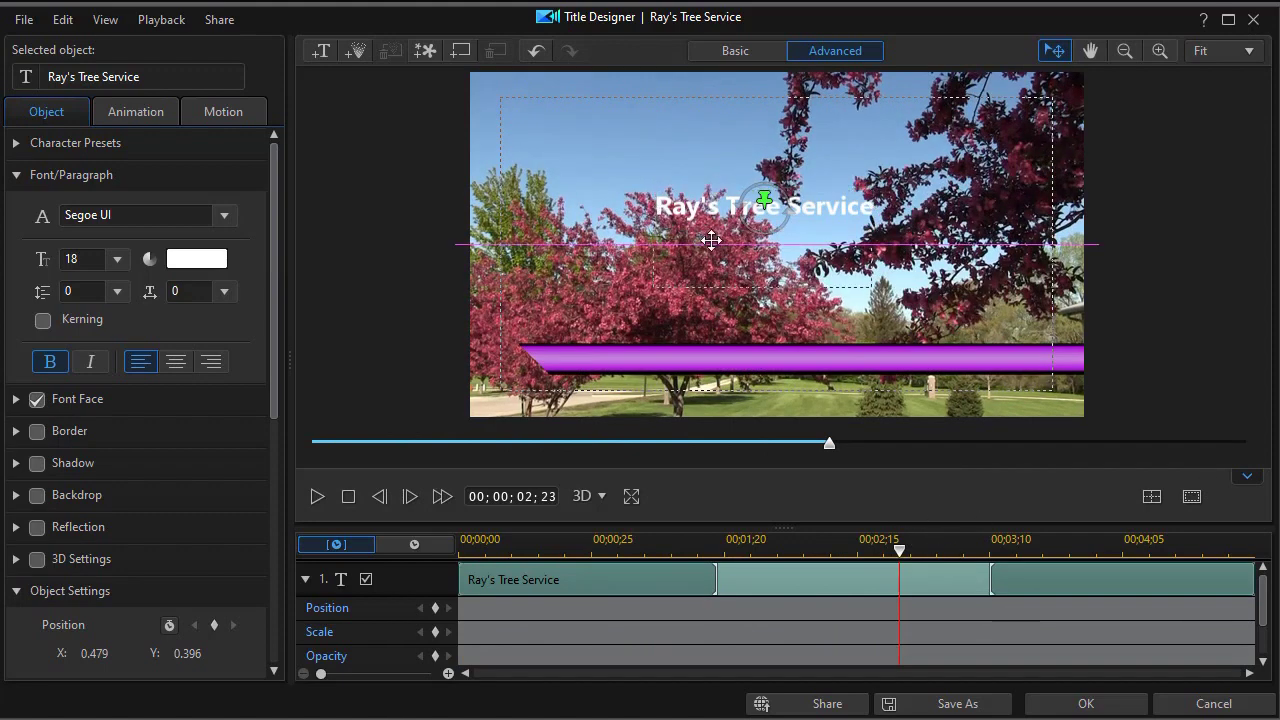
pyautogui.moveTo(675, 333); pyautogui.dragTo(678, 333)
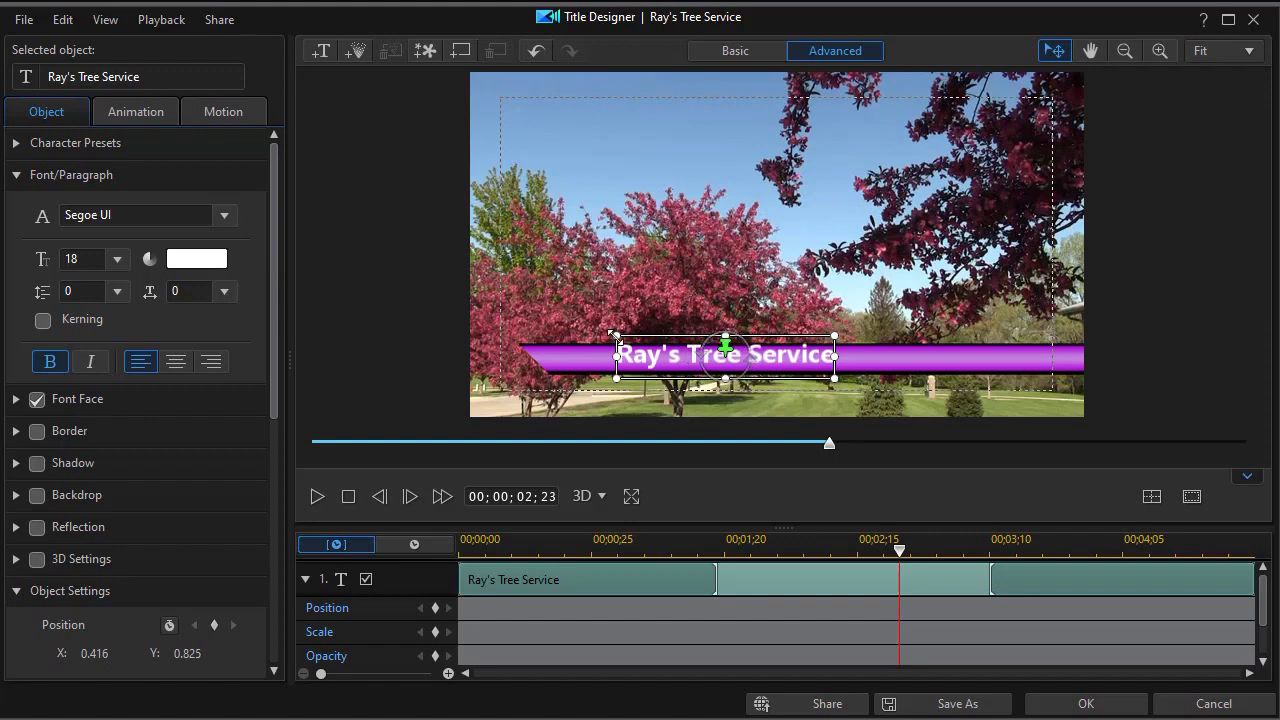
pyautogui.moveTo(615, 334); pyautogui.dragTo(613, 338)
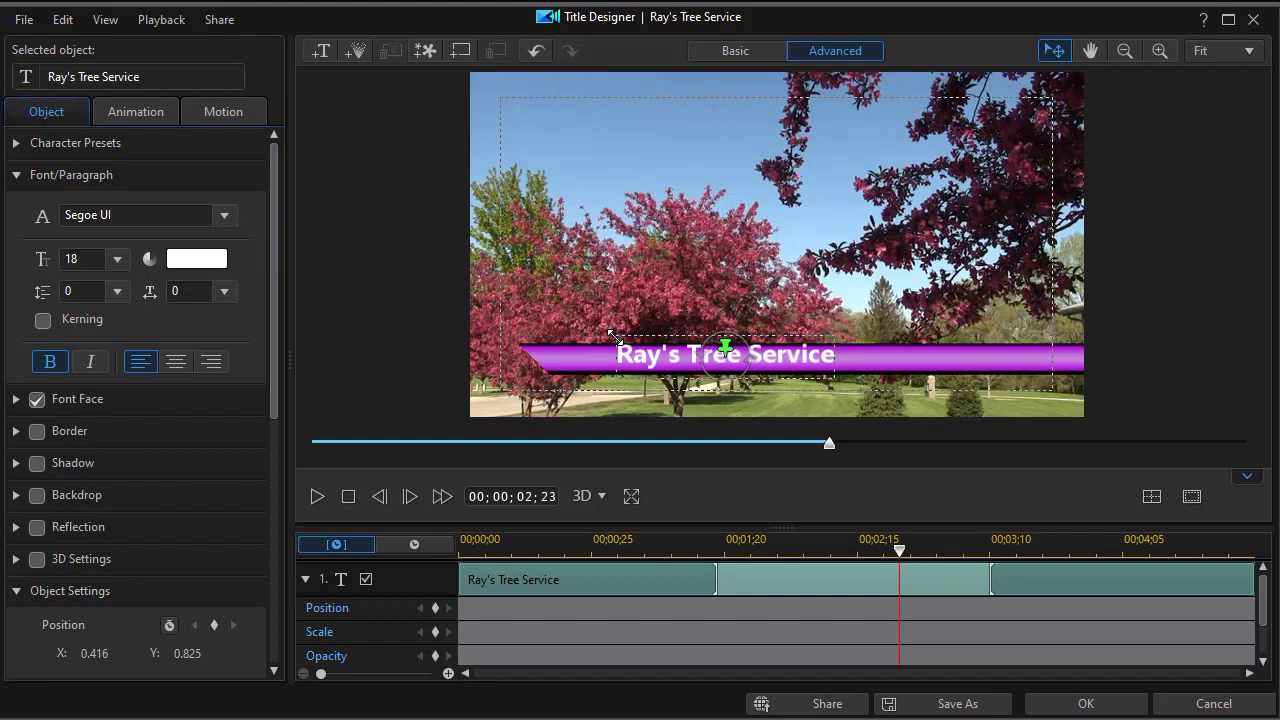
pyautogui.moveTo(614, 338); pyautogui.dragTo(626, 338)
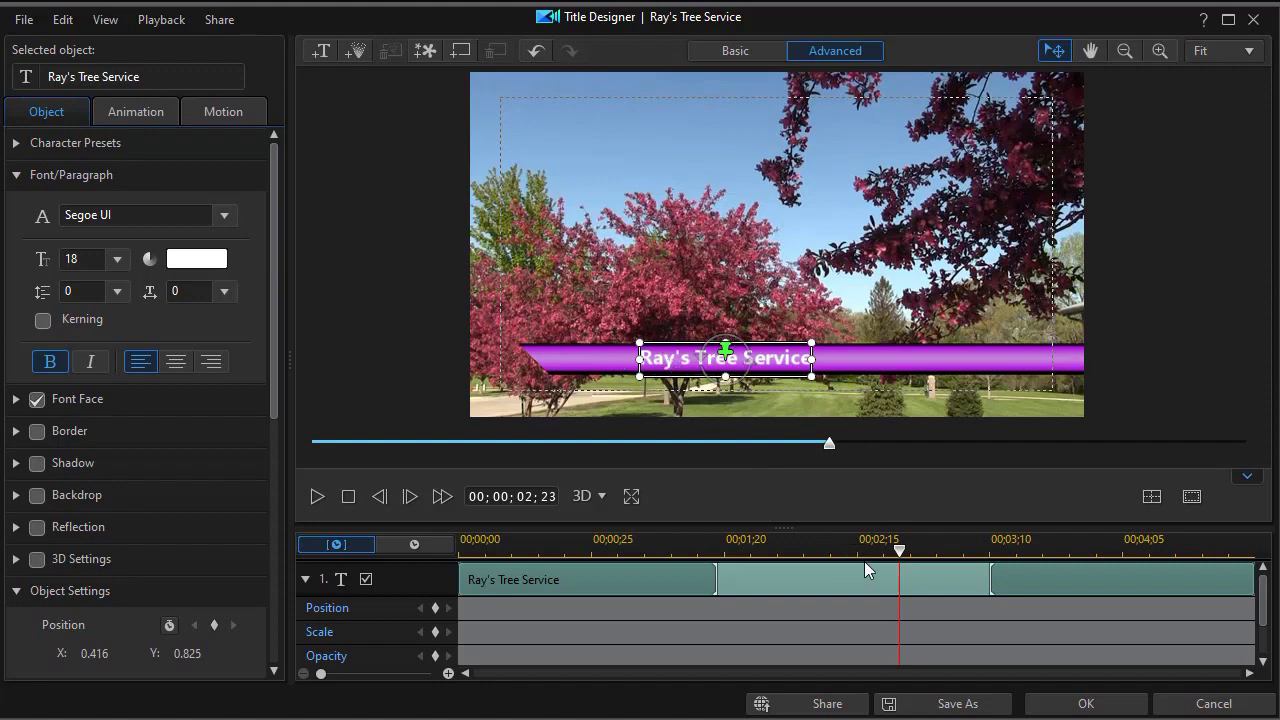
# At 00;00;00;00, move the title horizontally past the frame's right edge to about X 1.178, Y 0.834.
pyautogui.moveTo(900, 560); pyautogui.dragTo(440, 577)
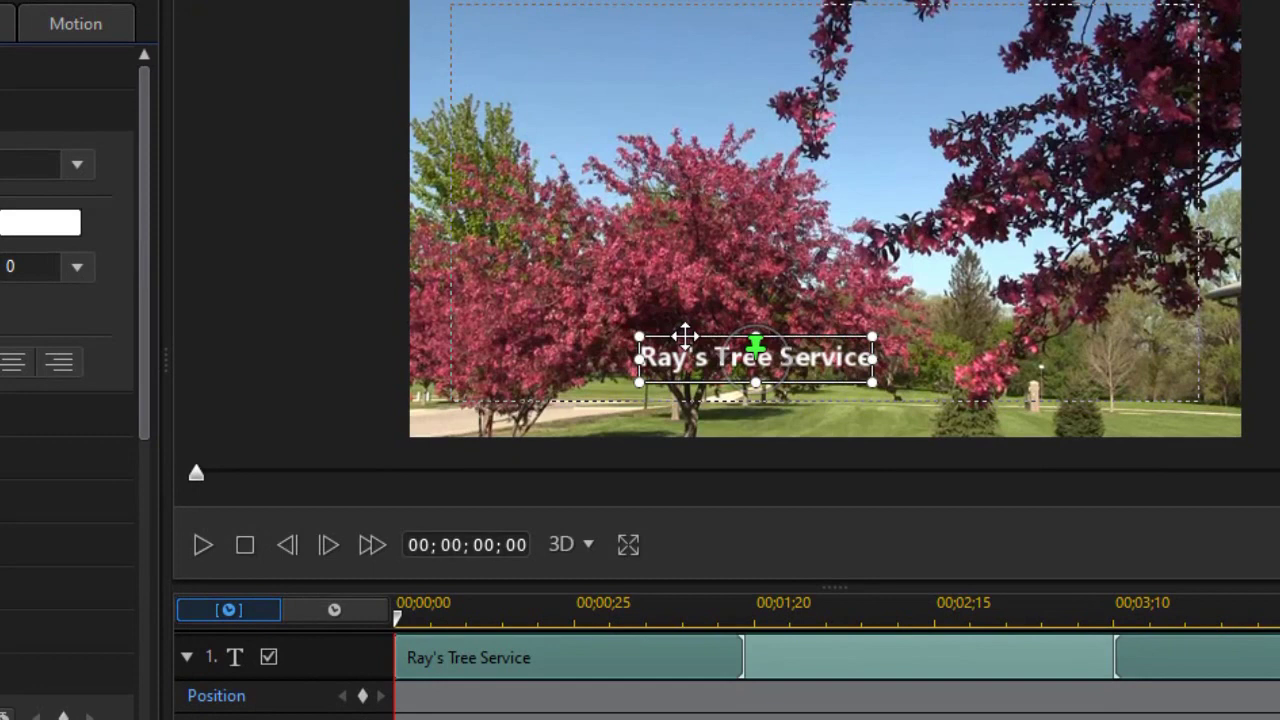
pyautogui.press('Right')
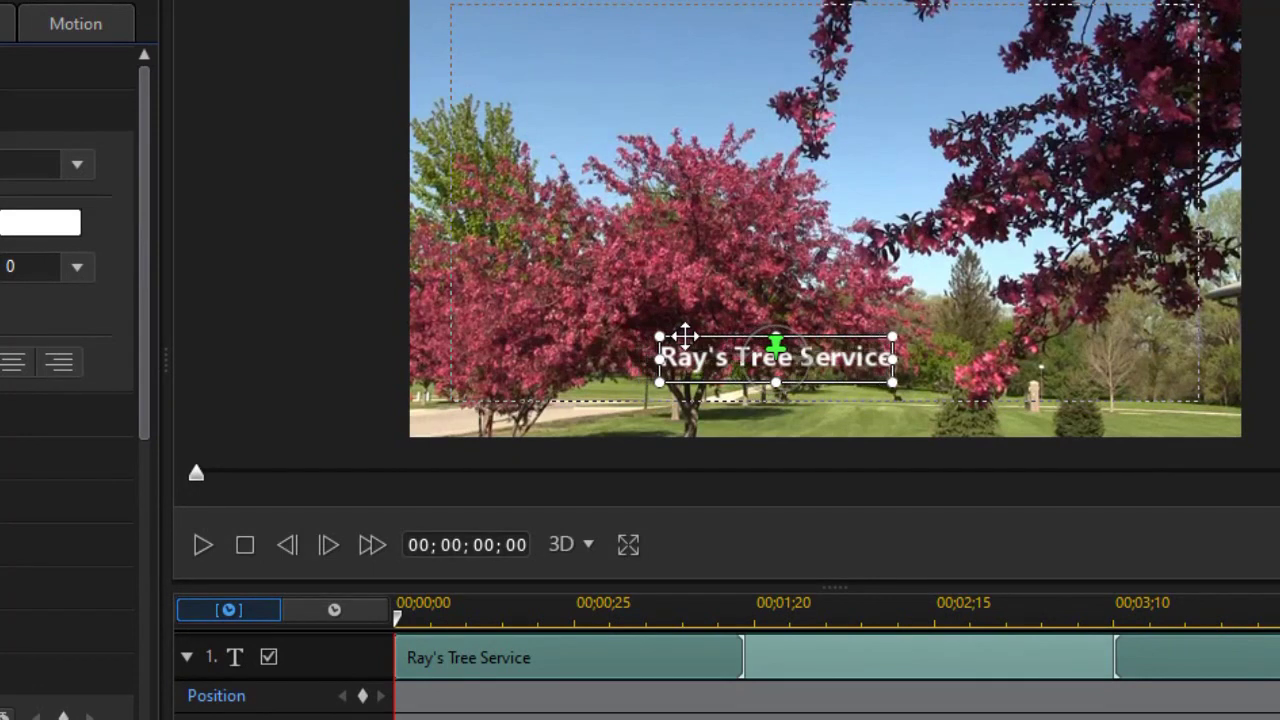
pyautogui.press('Right')
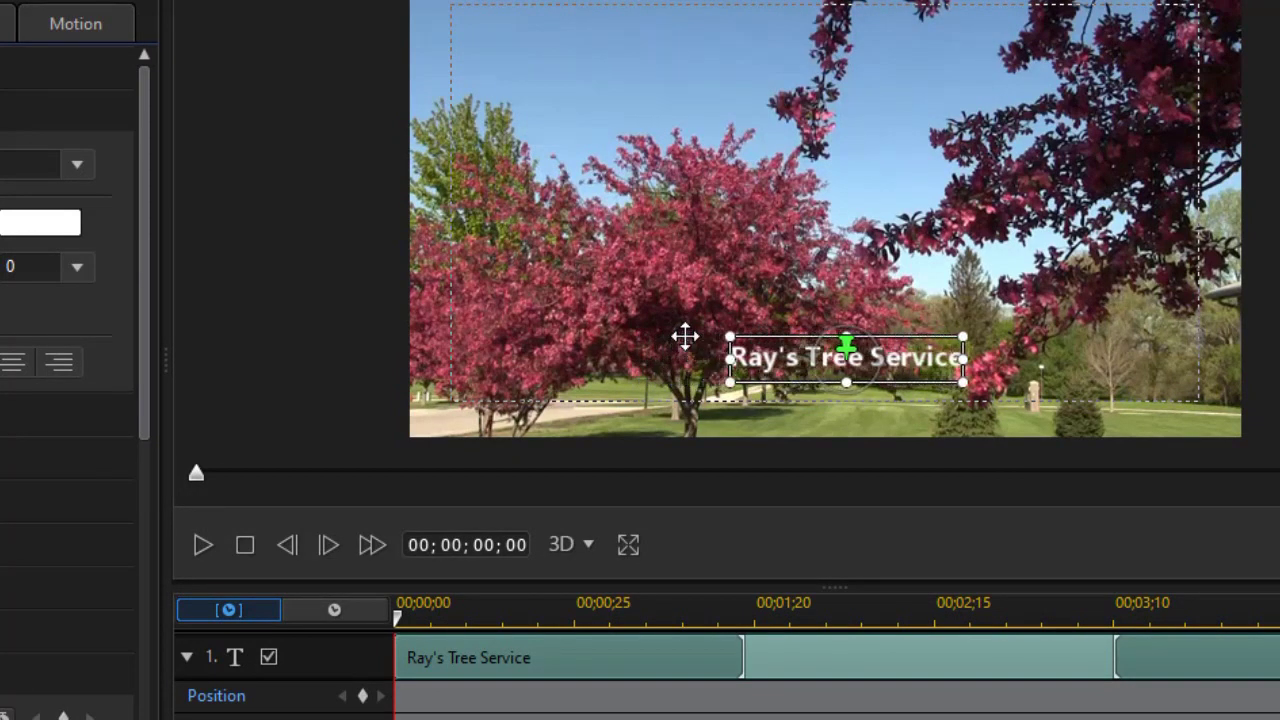
pyautogui.press('Right')
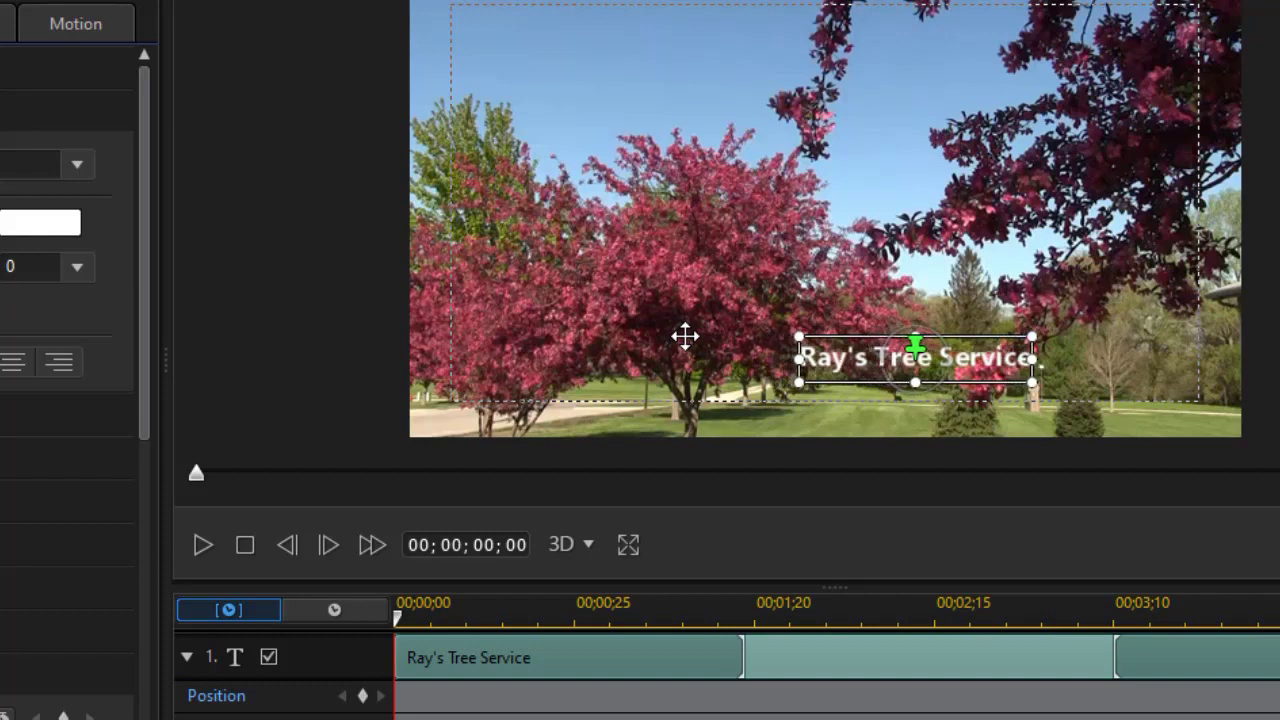
pyautogui.press('Right')
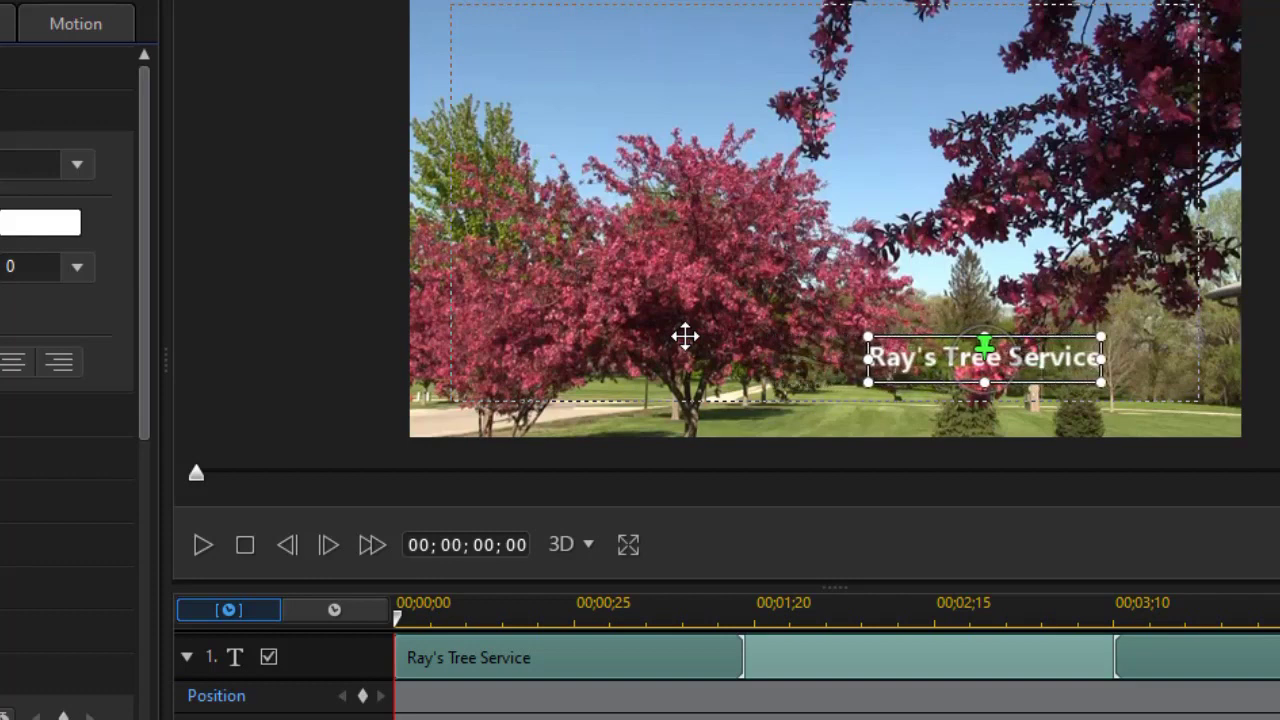
pyautogui.press('Right')
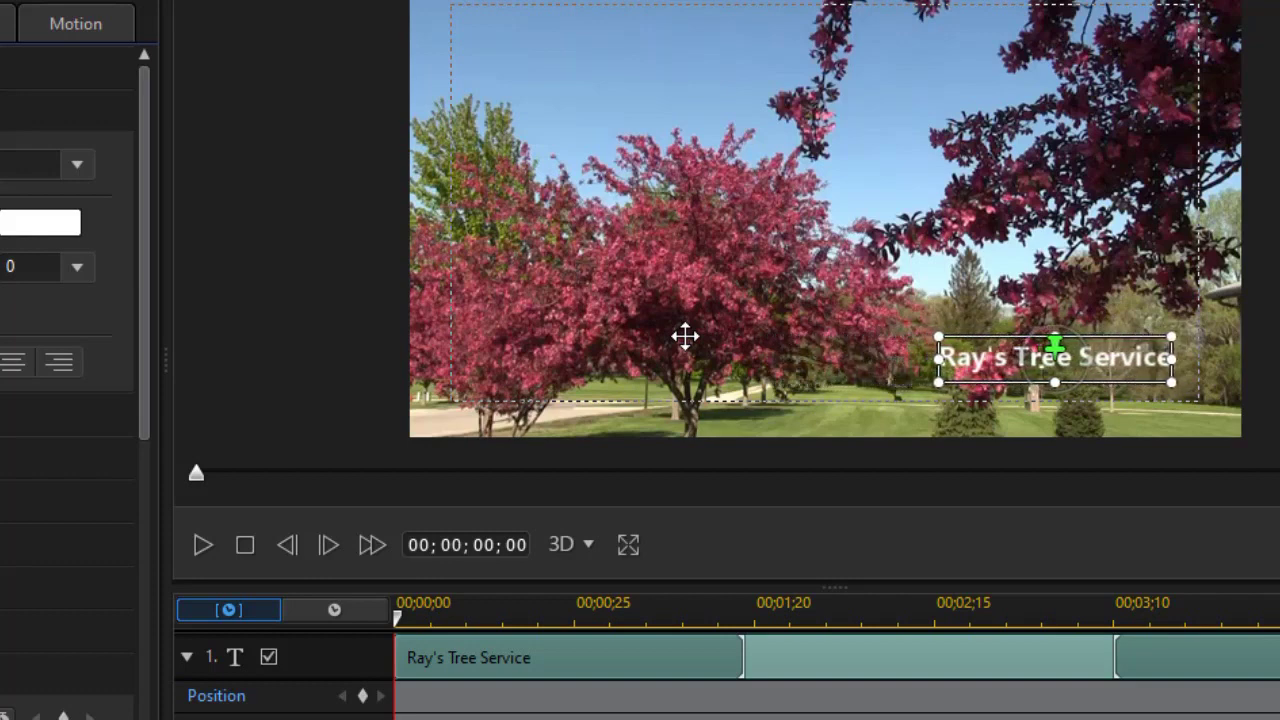
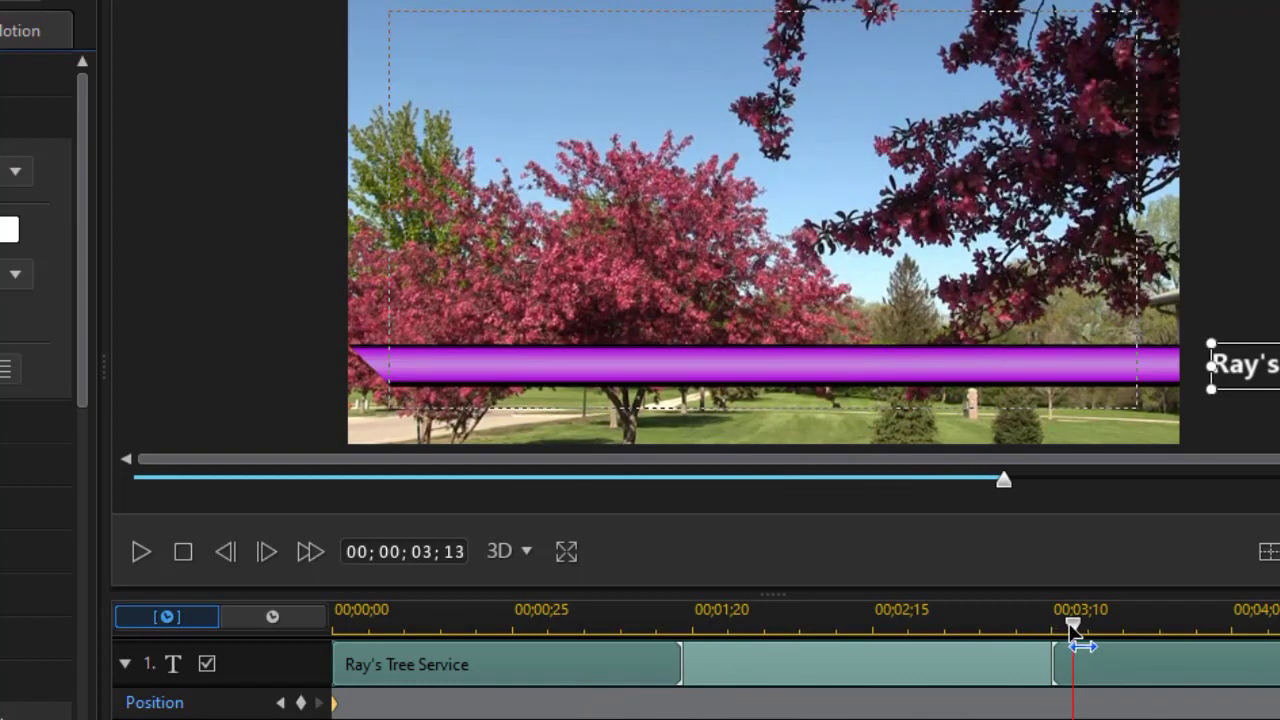
# Add a position keyframe at 00;00;03;00 and move the title onto the purple bar at about X 0.254, Y 0.828.
pyautogui.moveTo(1073, 628); pyautogui.dragTo(980, 645)
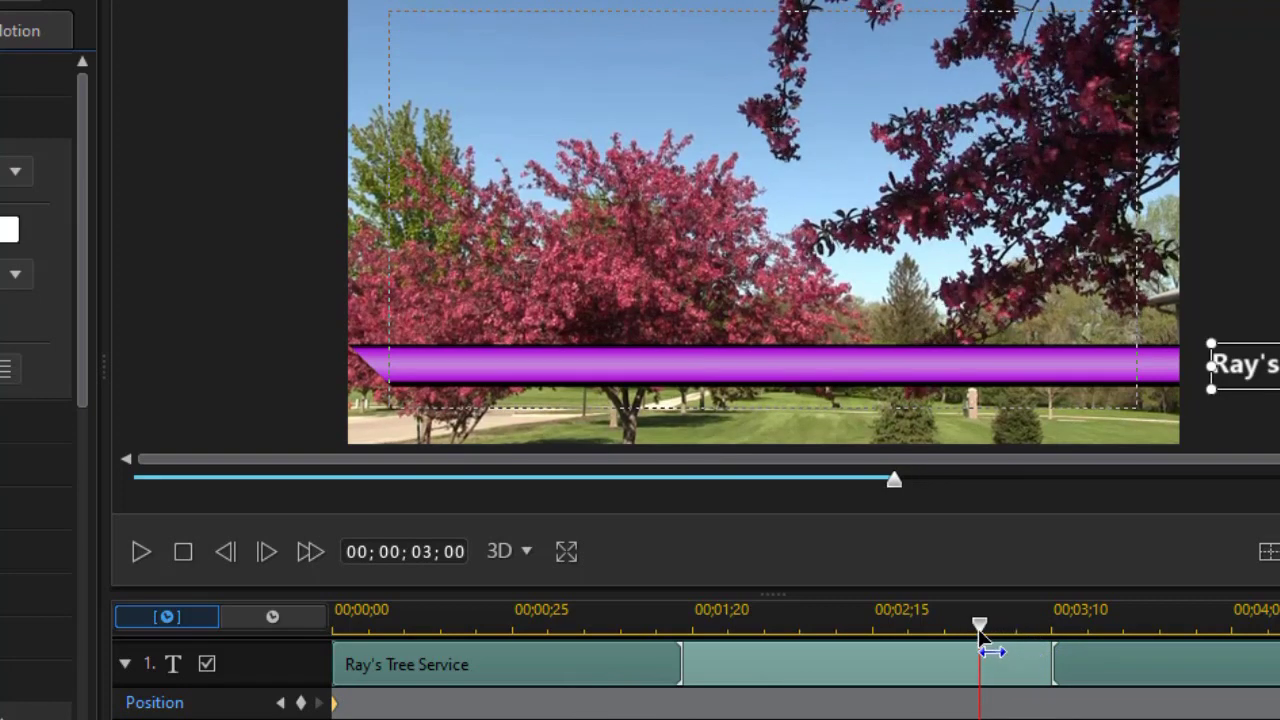
pyautogui.click(300, 703)
pyautogui.click(302, 703)
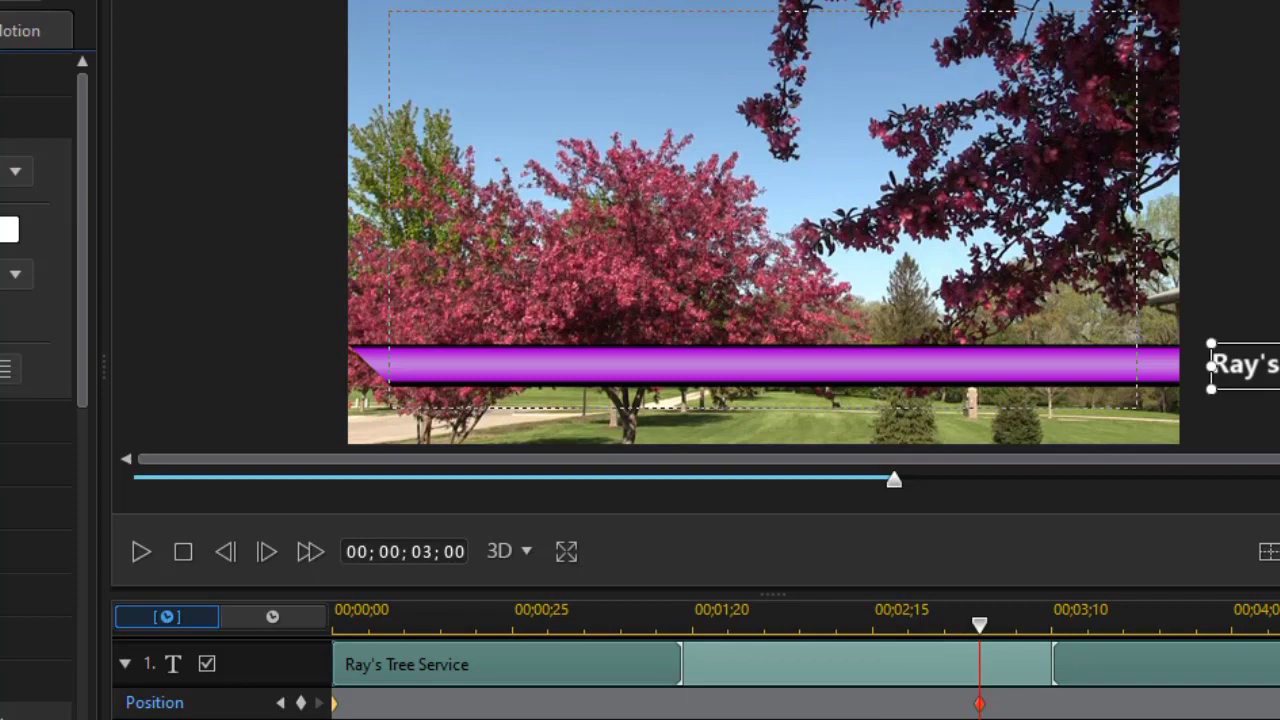
pyautogui.moveTo(86, 329); pyautogui.dragTo(84, 549)
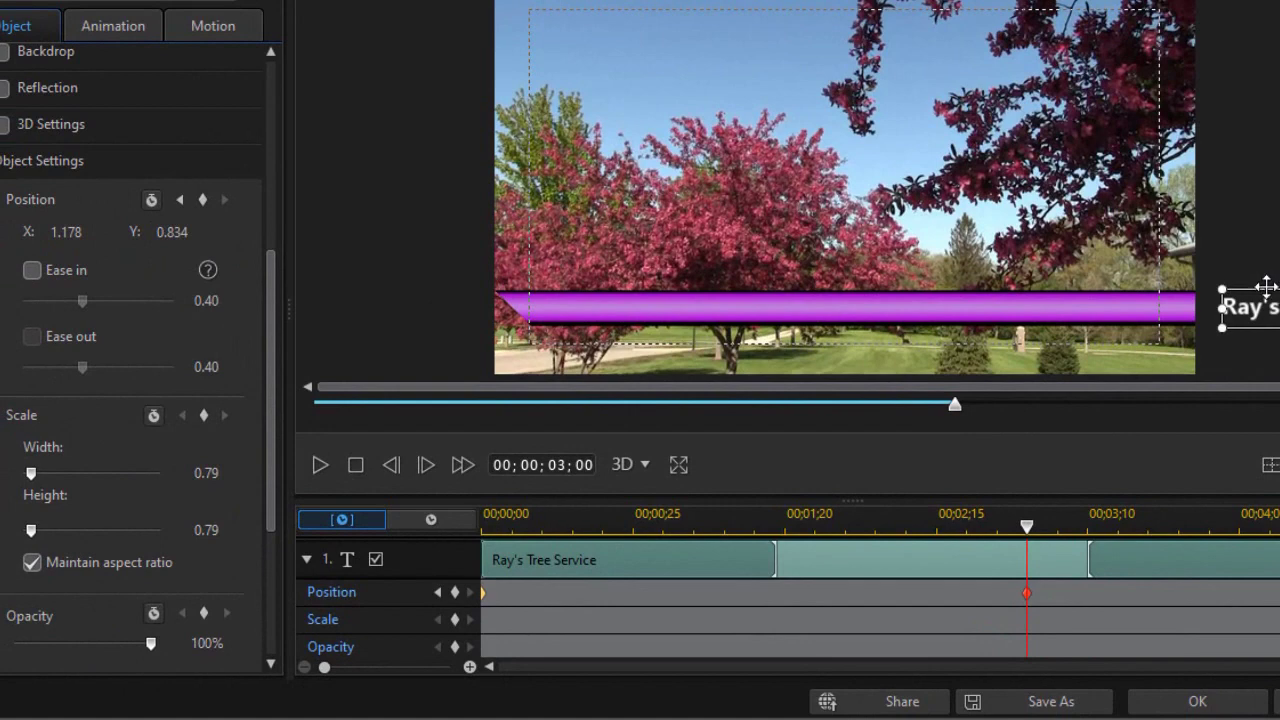
pyautogui.click(620, 284)
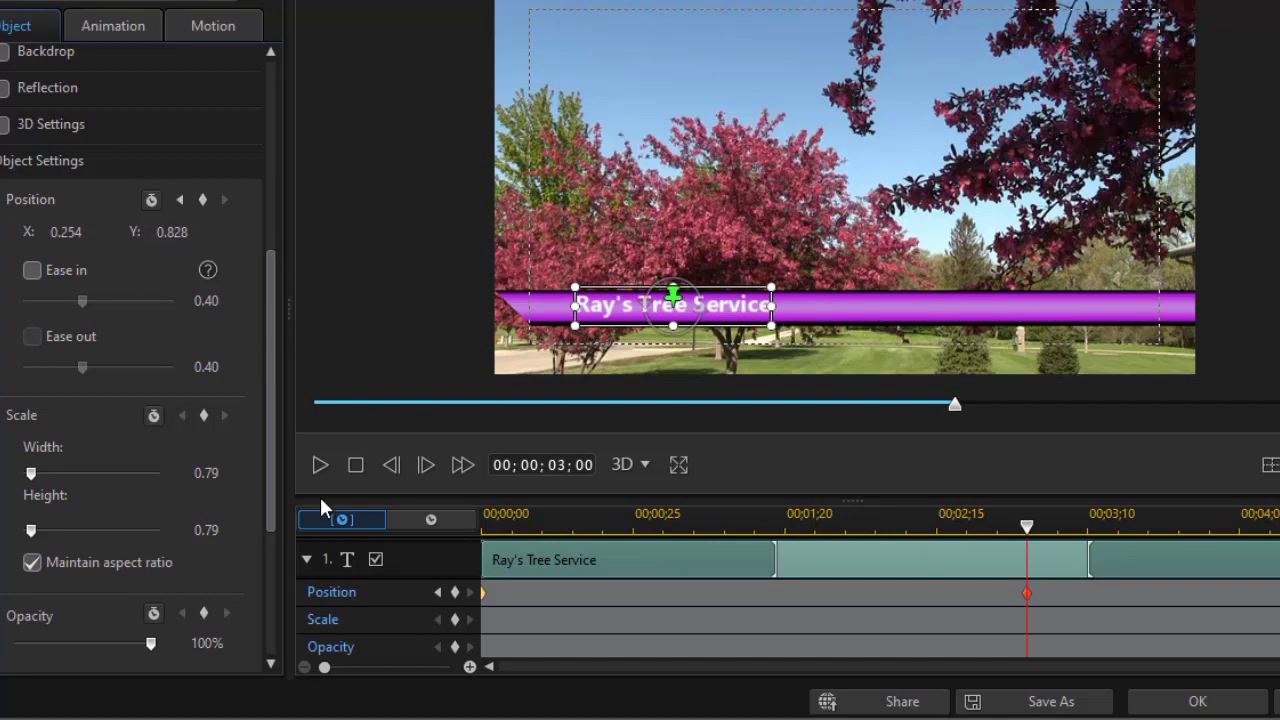
# Set the 00;00;03;00 keyframe's Y position to 0.834 to match the starting keyframe, and preview the title animation from the start.
pyautogui.click(438, 593)
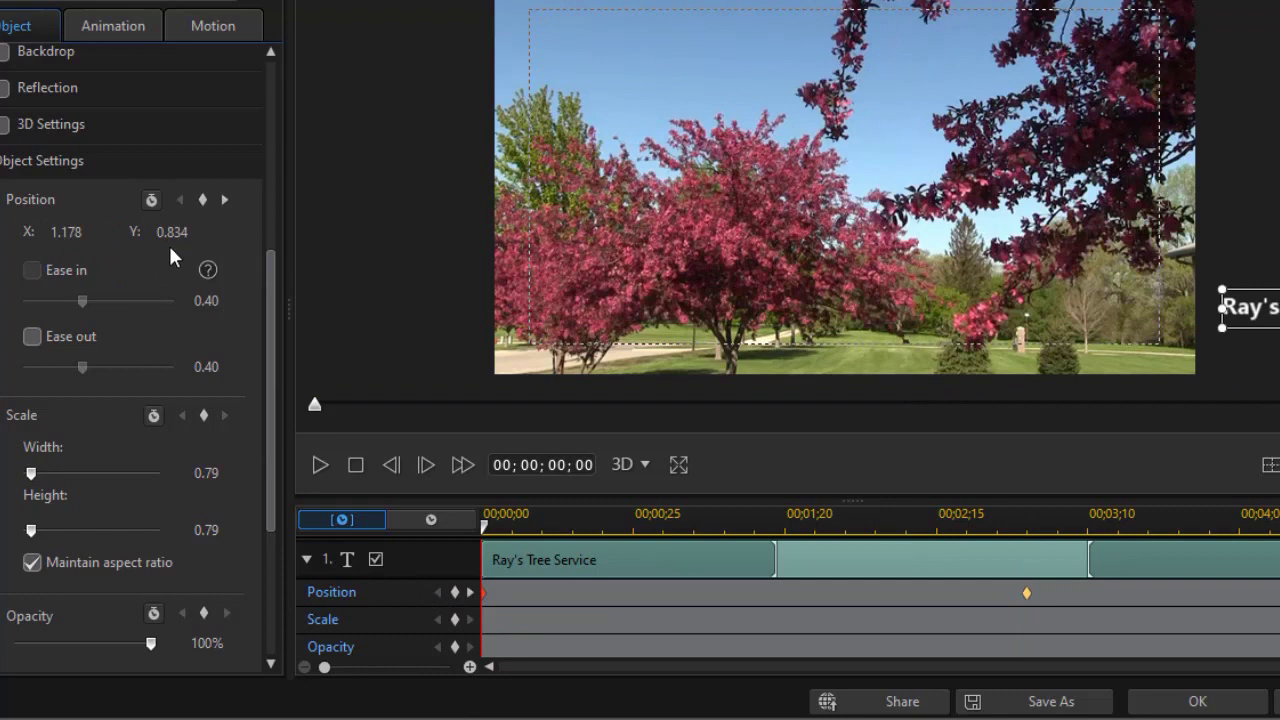
pyautogui.click(470, 592)
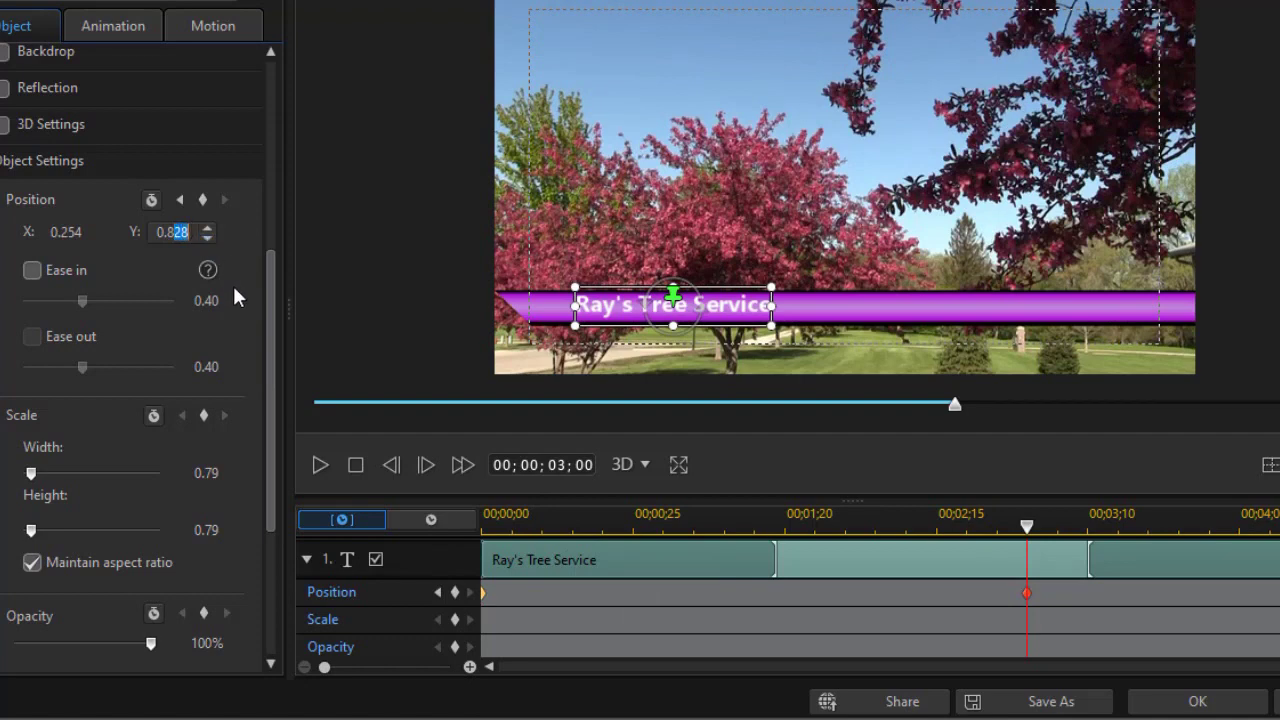
pyautogui.write('34')
pyautogui.press('Return')
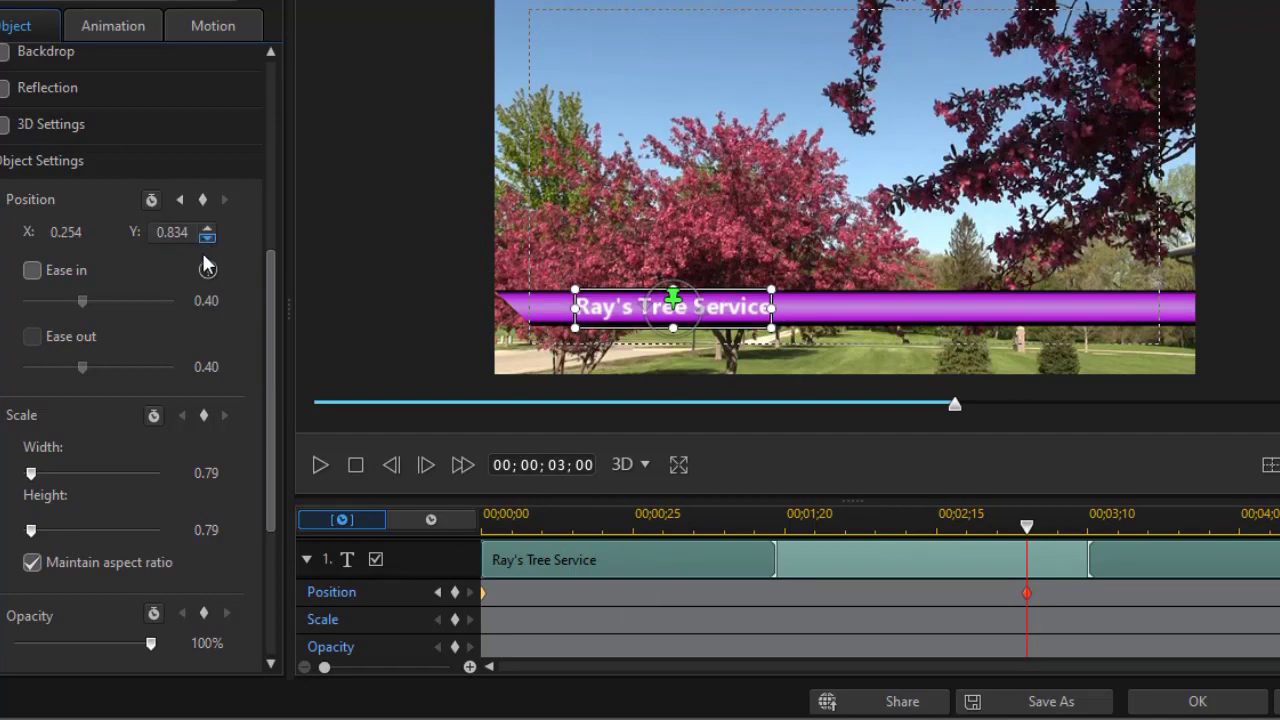
pyautogui.click(357, 465)
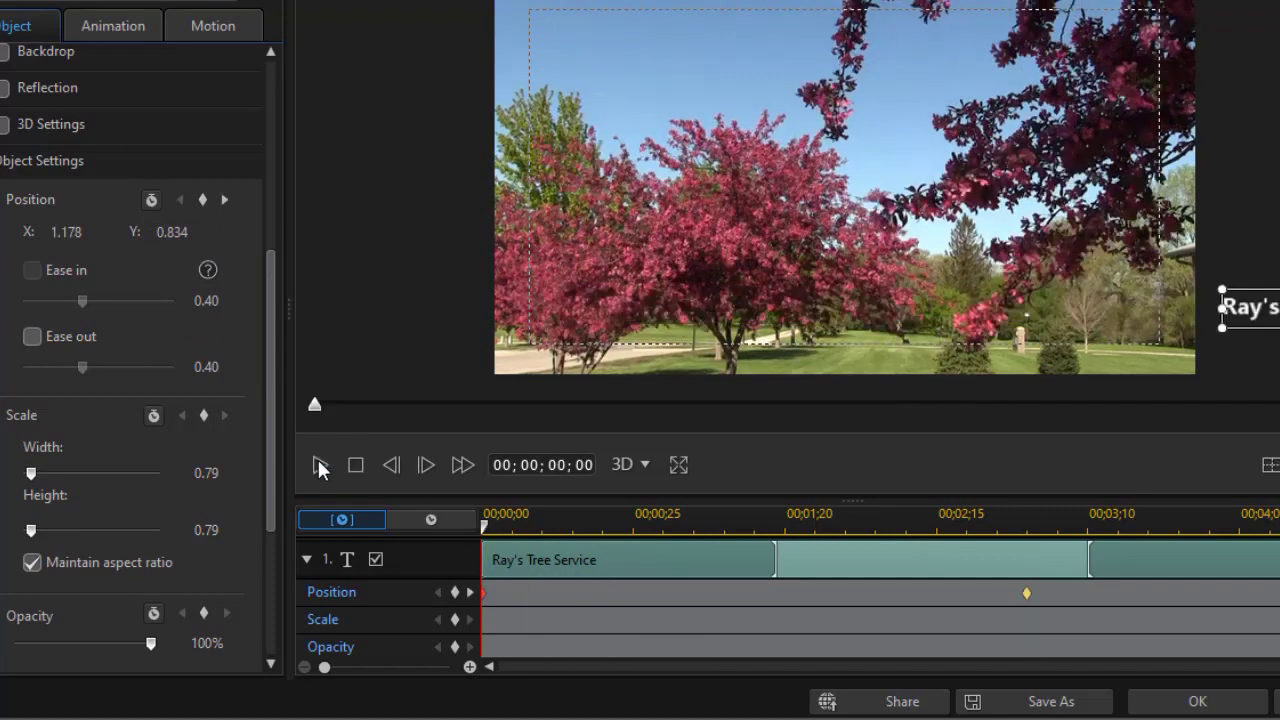
pyautogui.click(319, 463)
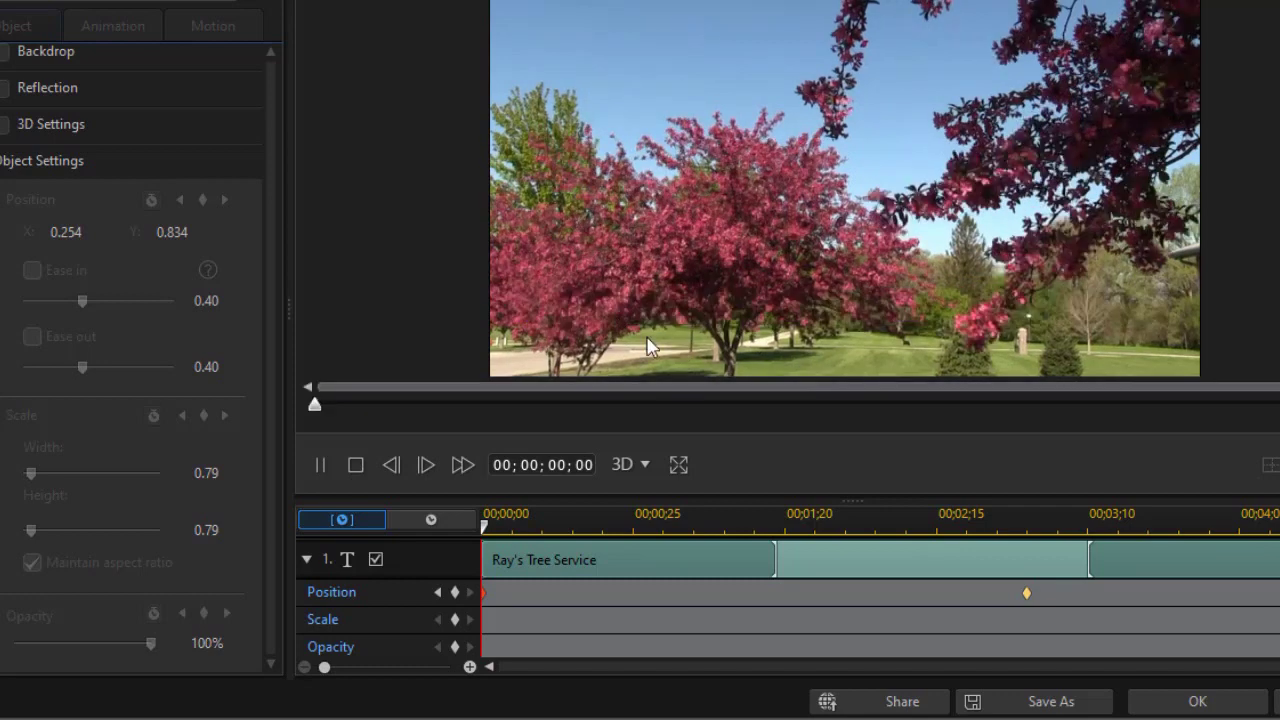
pyautogui.press('space')
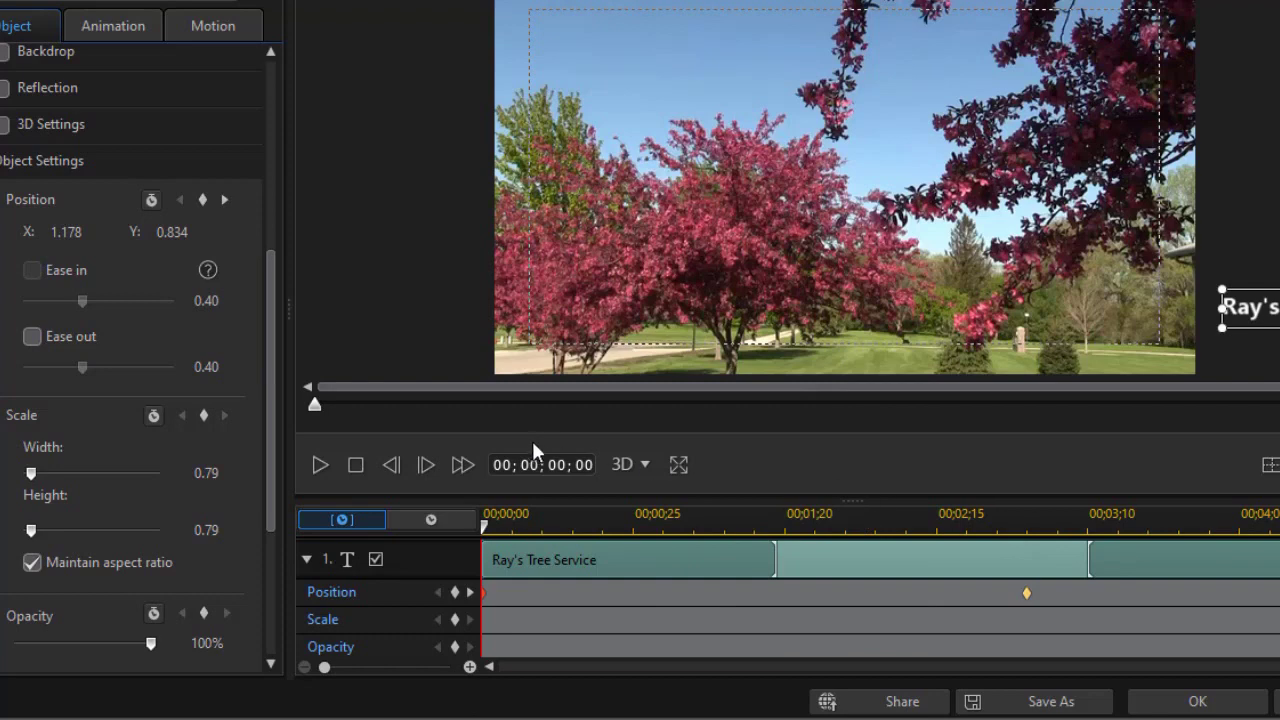
# Save the animated title as a custom template named "Customer" and apply the Title Designer changes.
pyautogui.click(1066, 706)
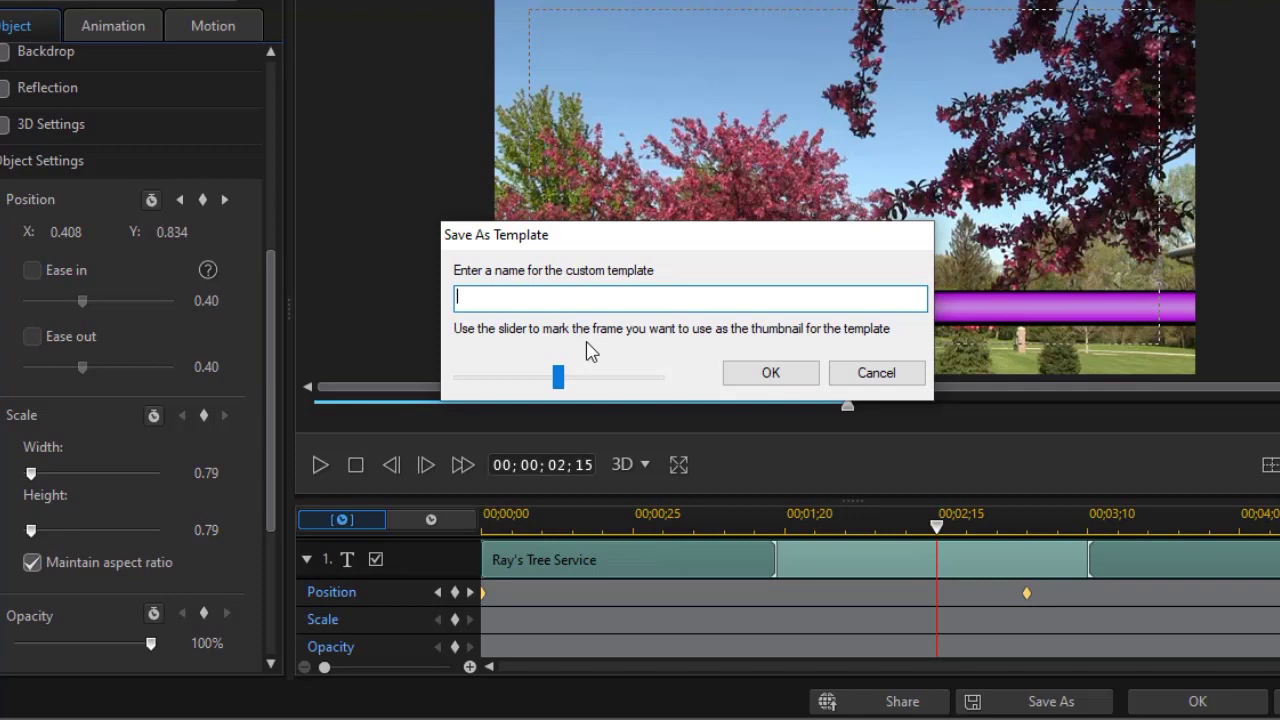
pyautogui.write('Customer')
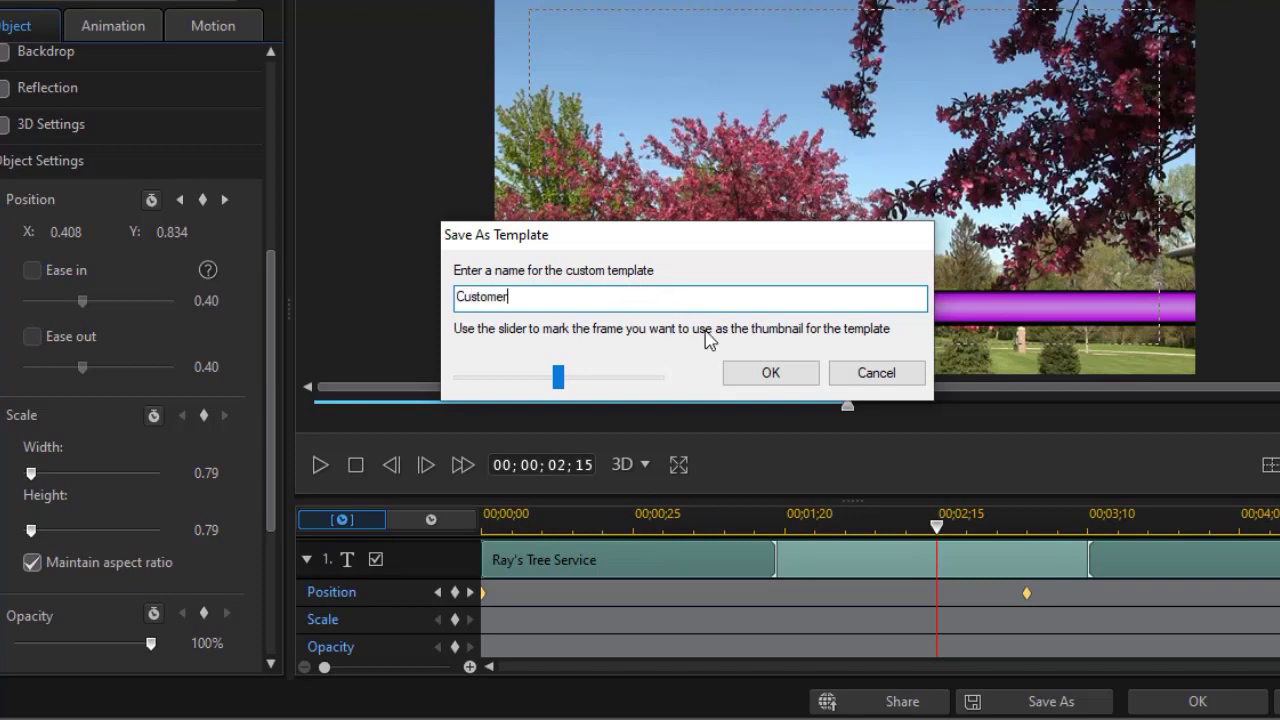
pyautogui.click(770, 374)
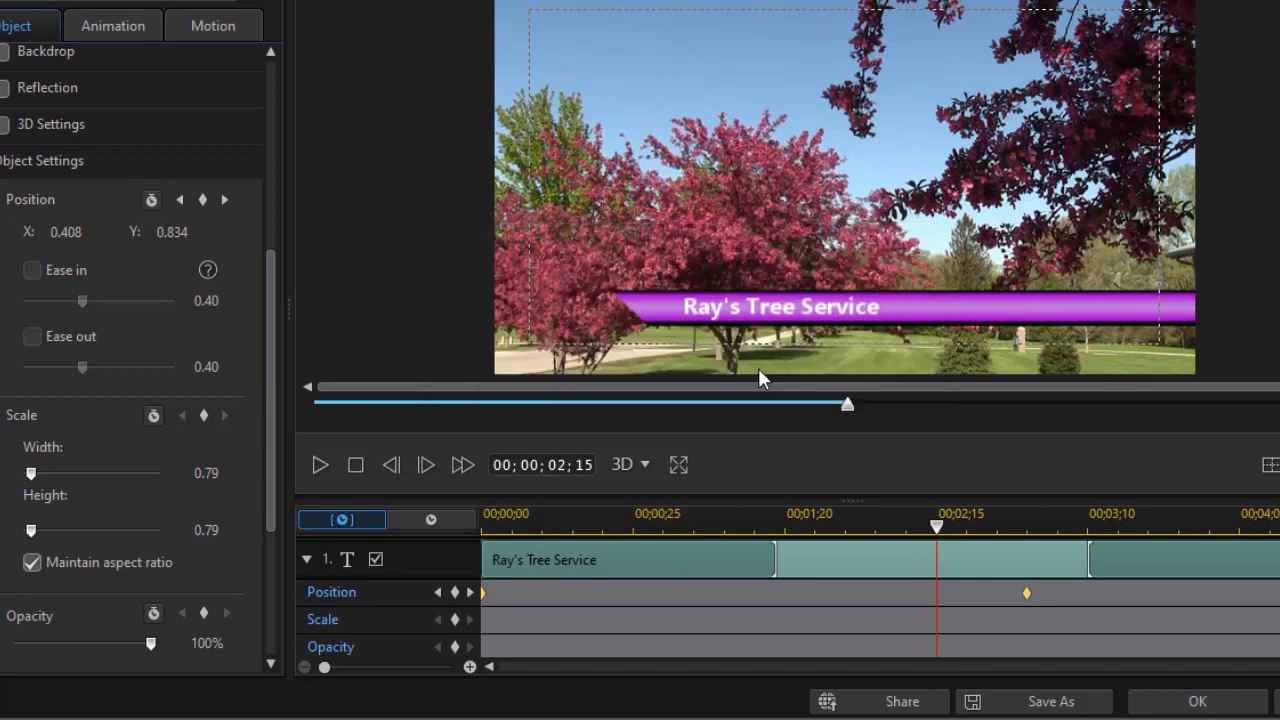
pyautogui.click(1210, 702)
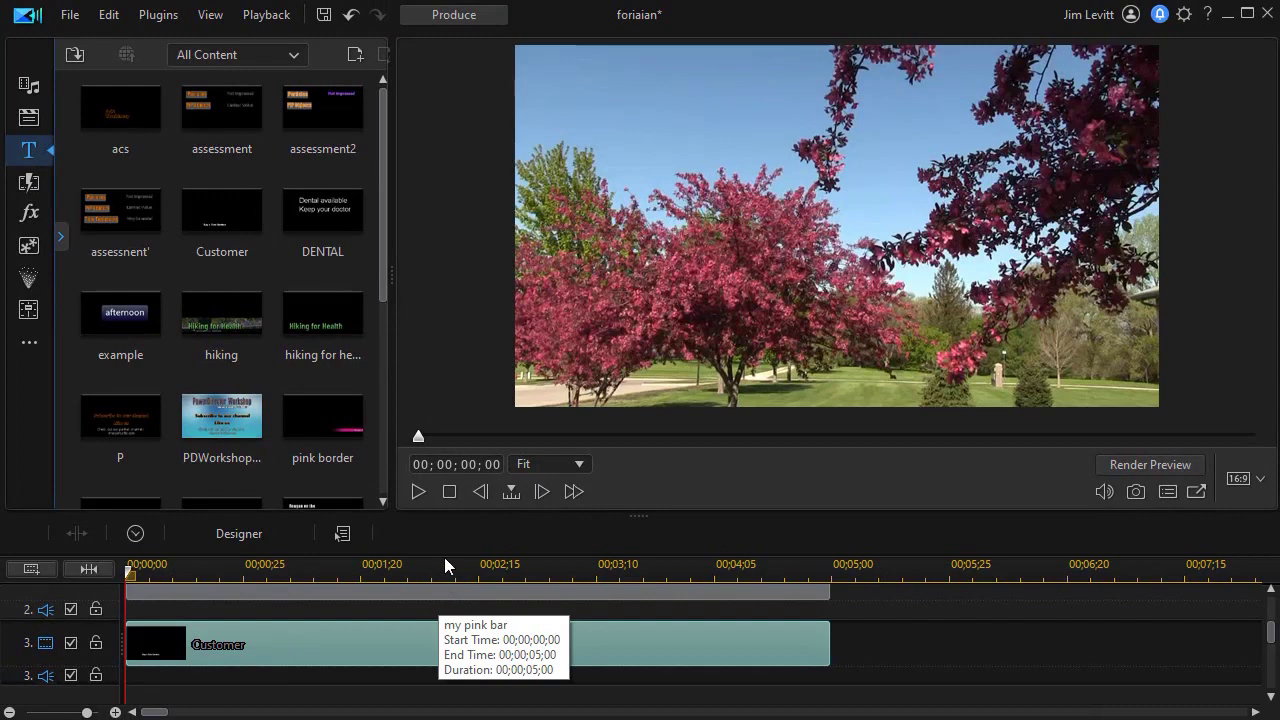
# Play back the finished lower third and replace the trees clip on track 1 with the 1806169_desertSerenity_HD_Footage clip.
pyautogui.click(418, 490)
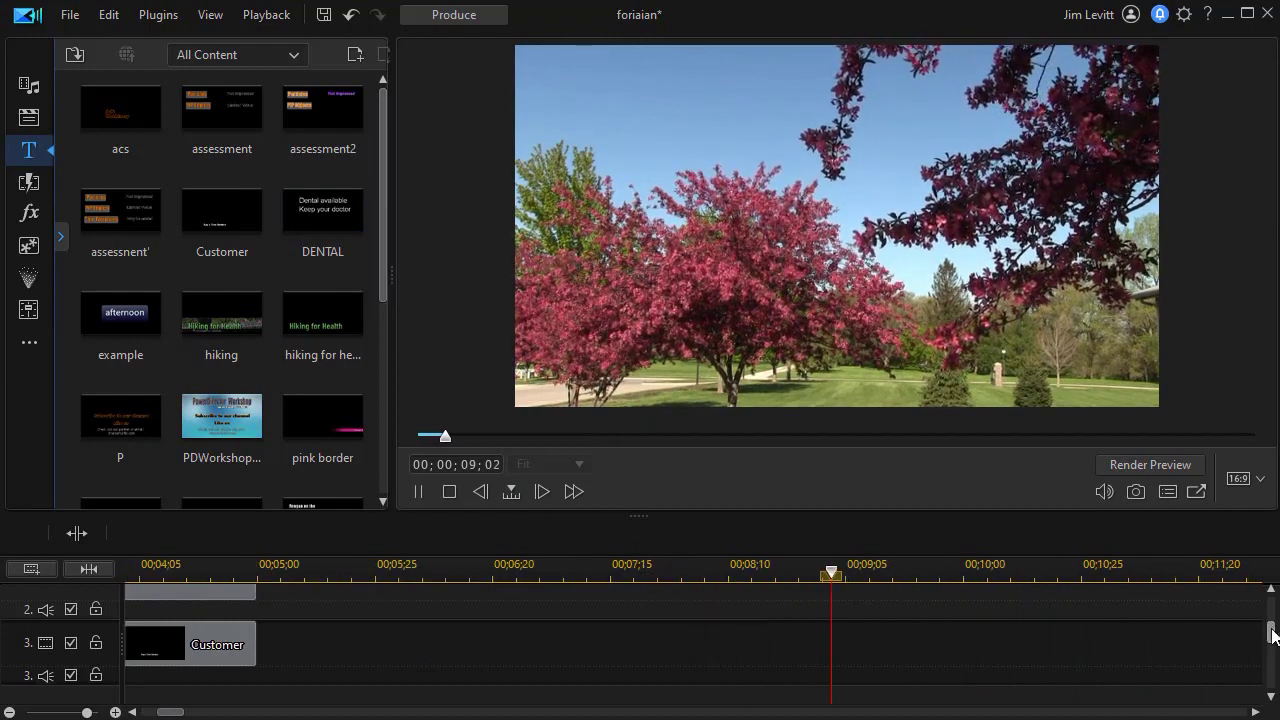
pyautogui.scroll(3, 1272, 636)
pyautogui.press('space')
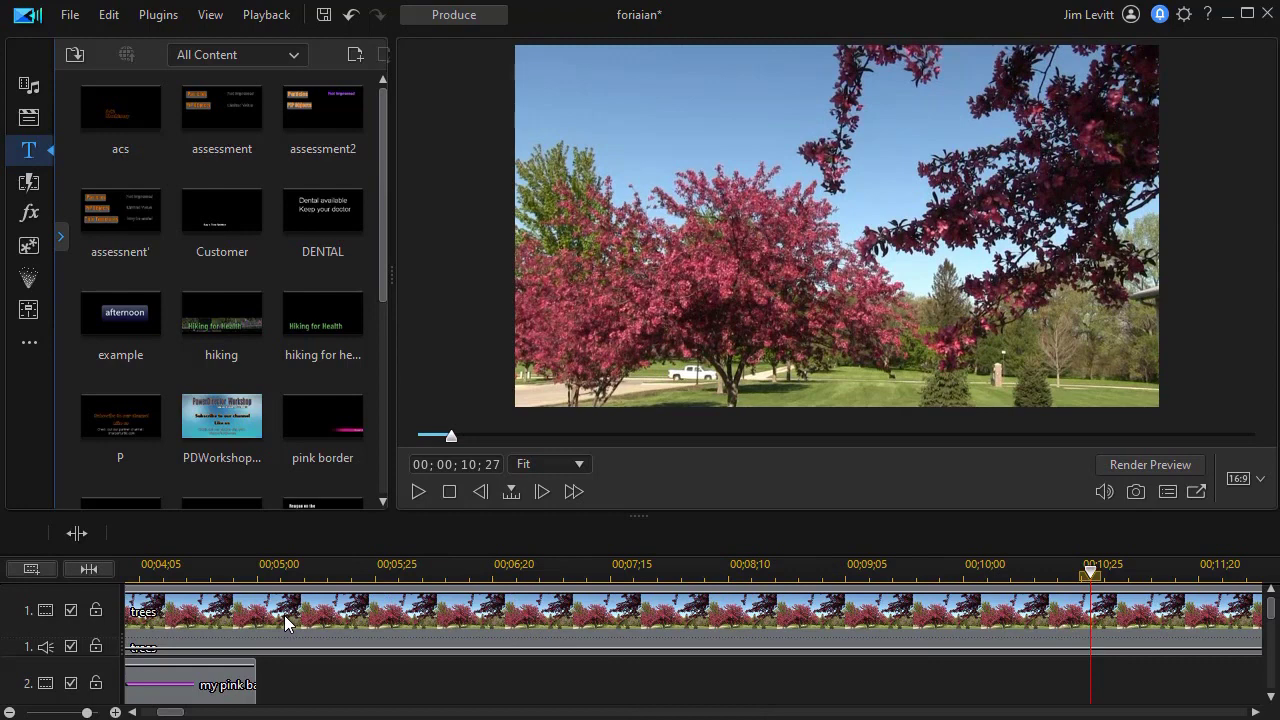
pyautogui.click(407, 612)
pyautogui.press('Delete')
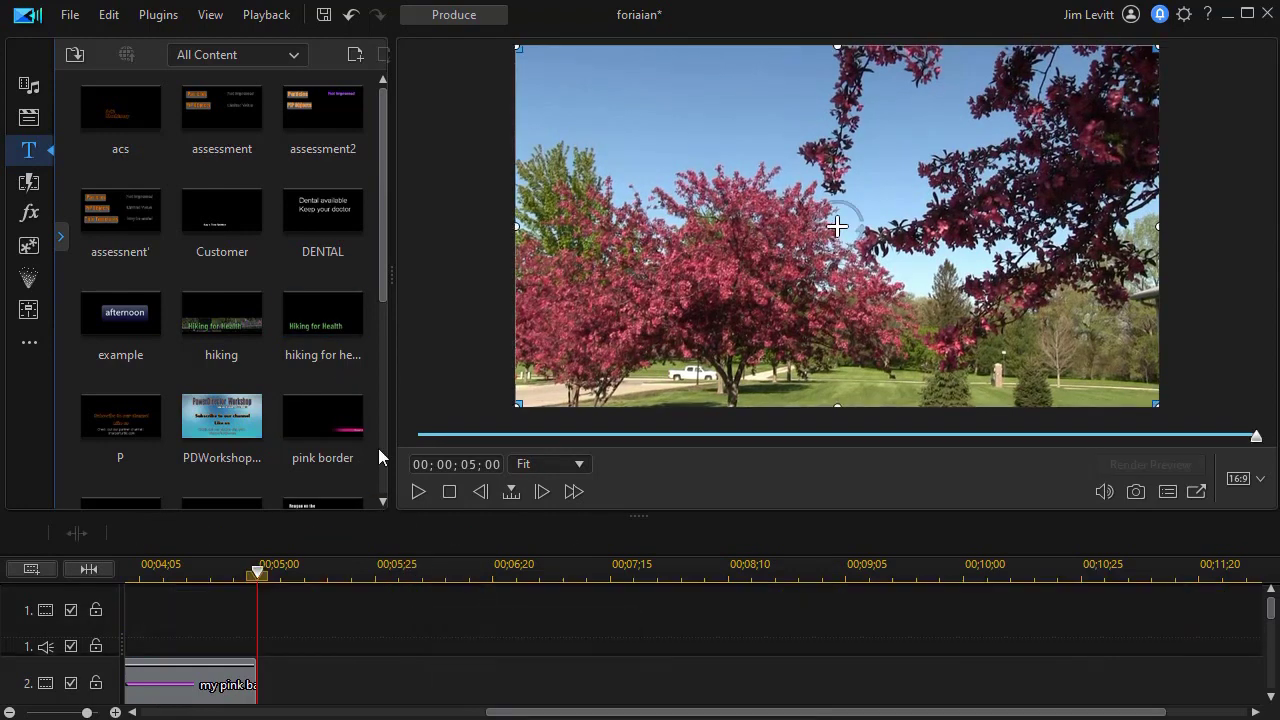
pyautogui.click(28, 85)
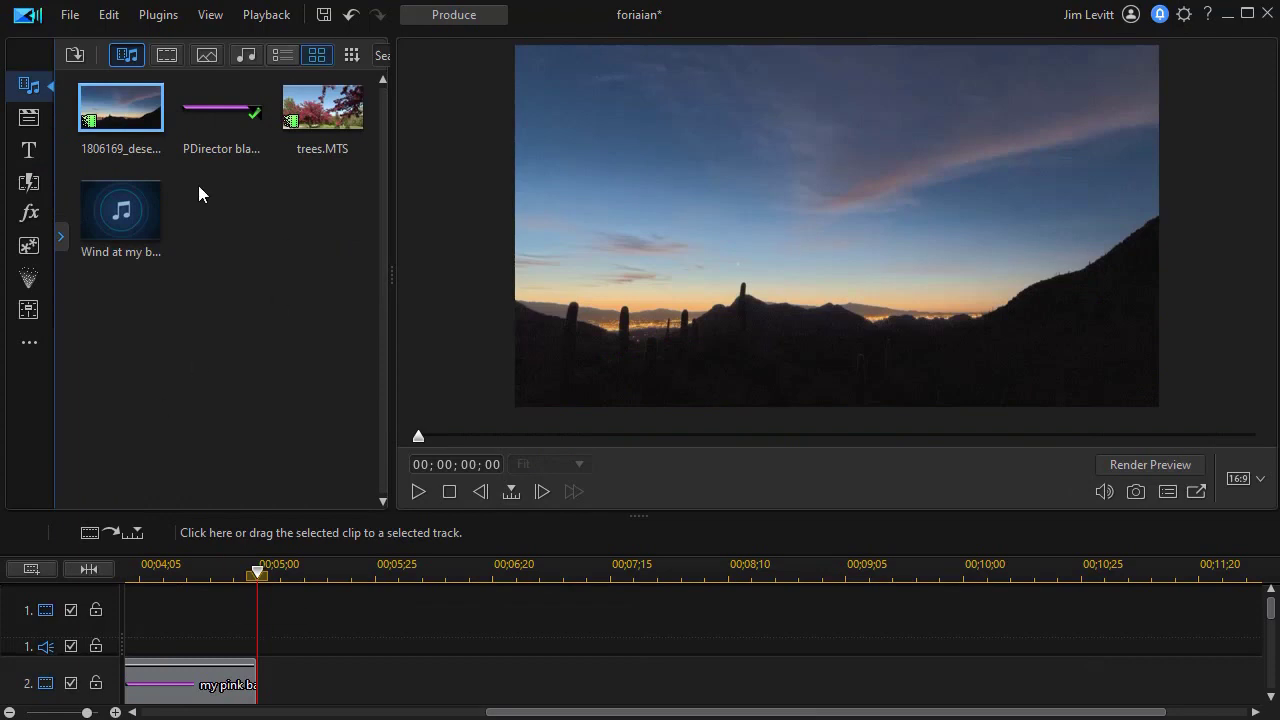
pyautogui.moveTo(125, 113); pyautogui.dragTo(78, 613)
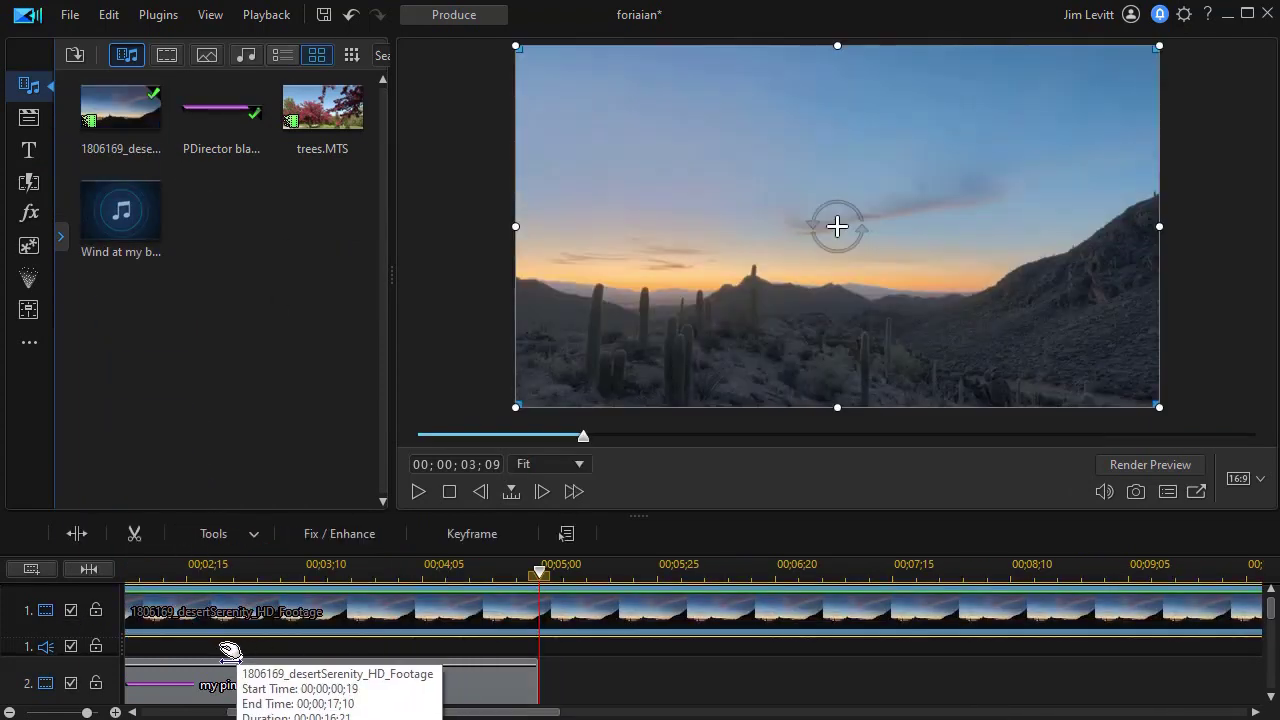
# Remove the my pink bar and Customer clips from tracks 2 and 3.
pyautogui.click(1273, 617)
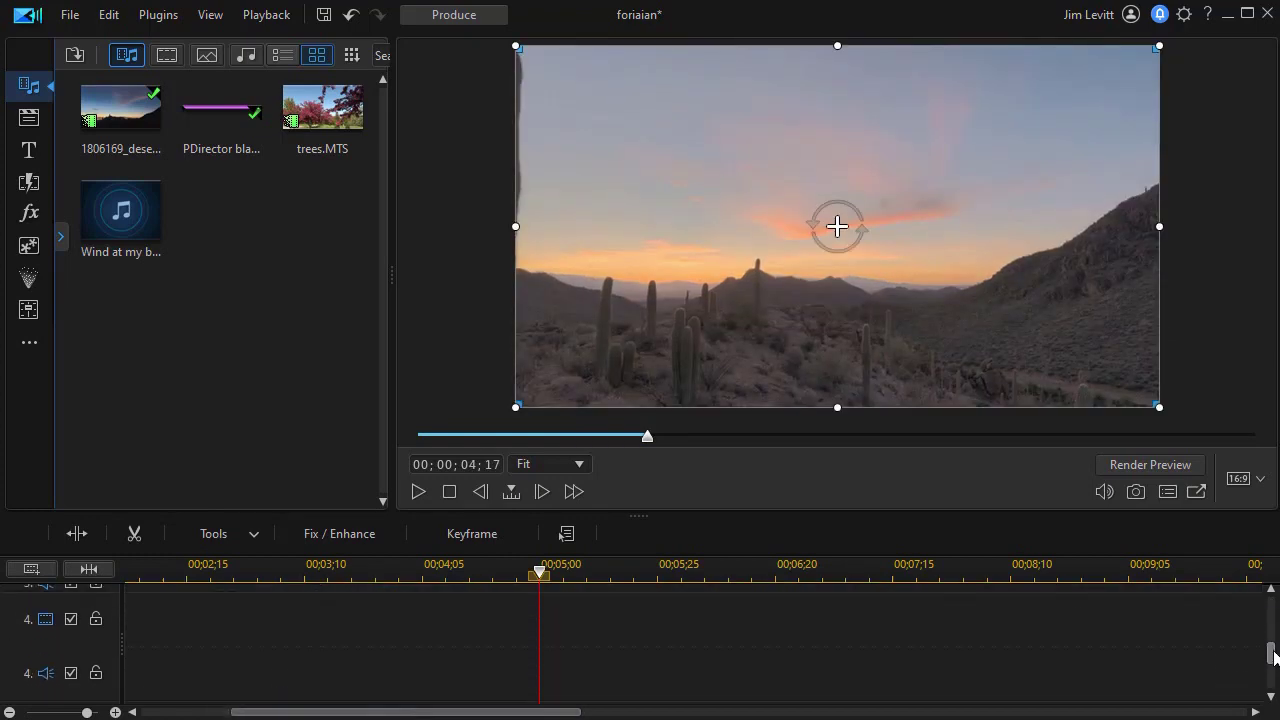
pyautogui.moveTo(1273, 617); pyautogui.dragTo(1271, 614)
pyautogui.click(427, 634)
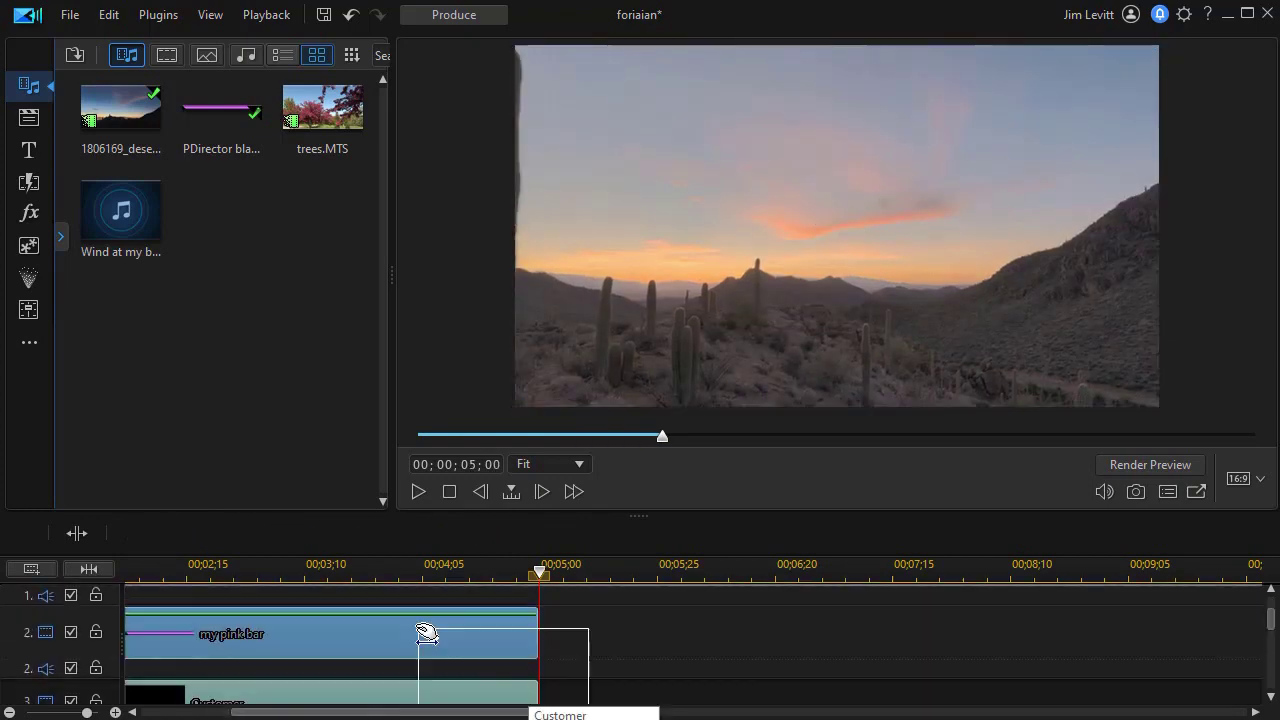
pyautogui.moveTo(427, 634); pyautogui.dragTo(688, 600)
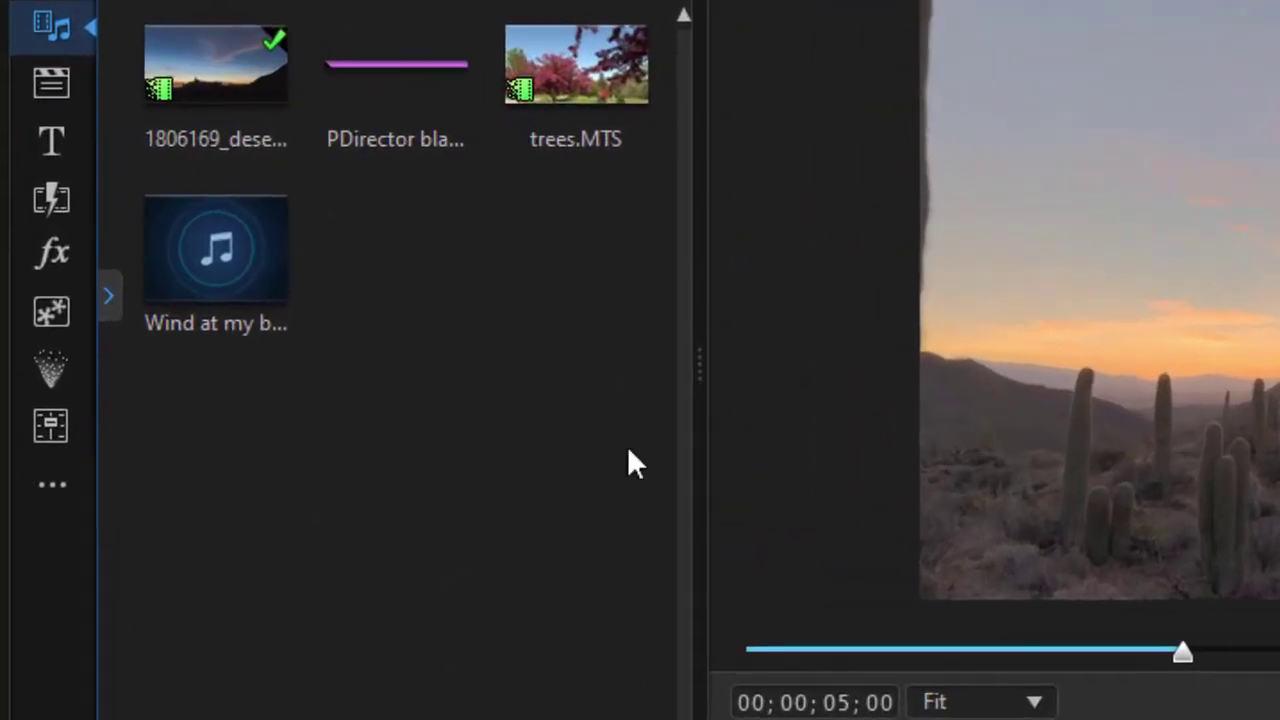
# Place the custom PiP template "my pink bar" at the start of track 2 and move the desert footage to the timeline start.
pyautogui.click(59, 312)
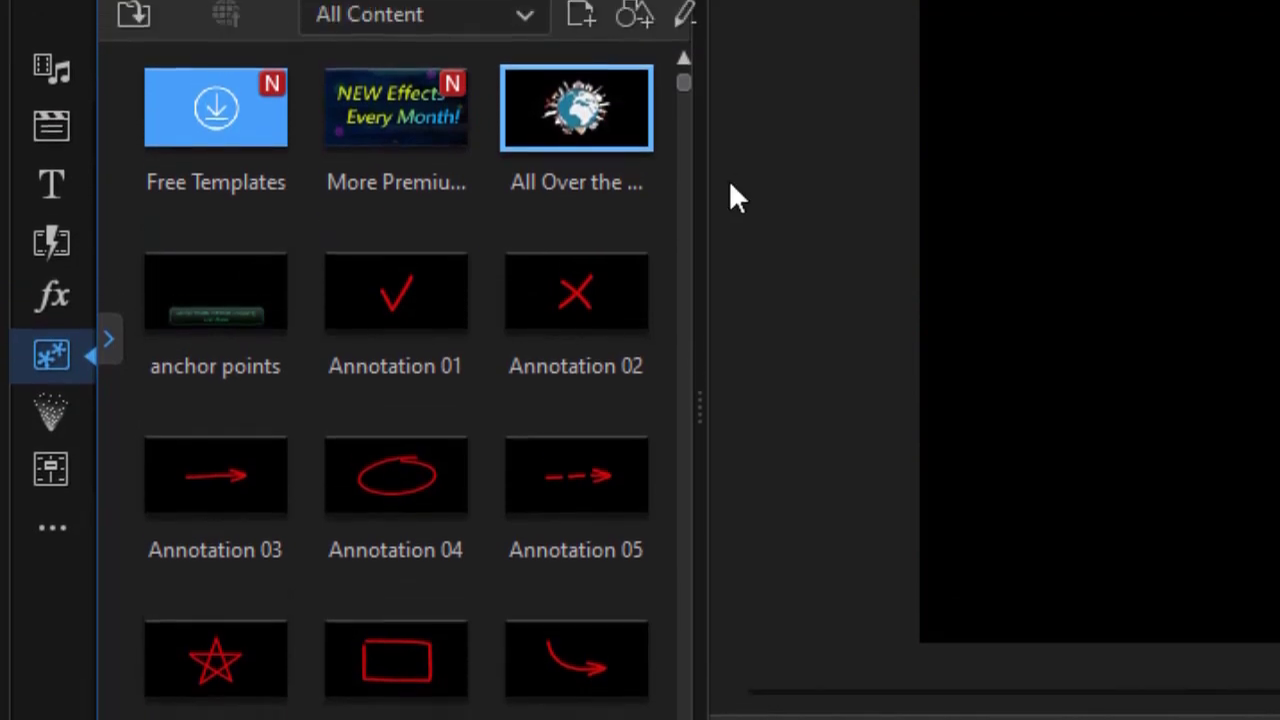
pyautogui.click(524, 15)
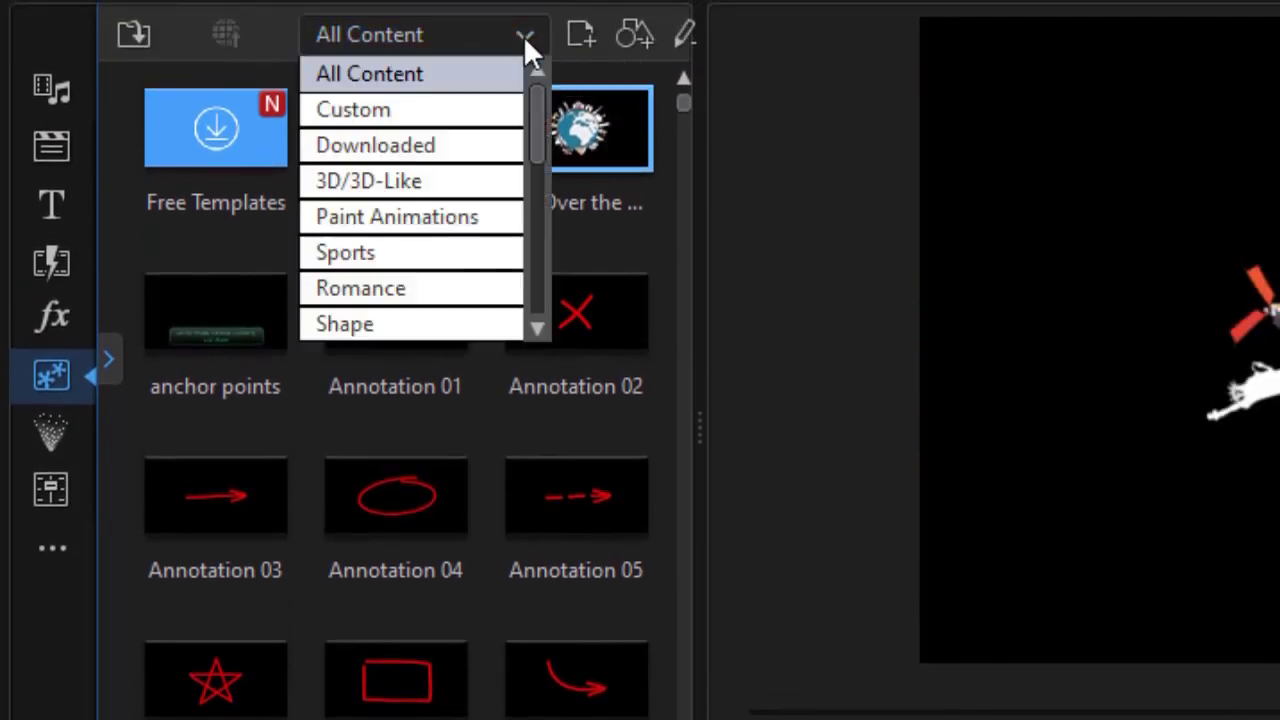
pyautogui.click(468, 109)
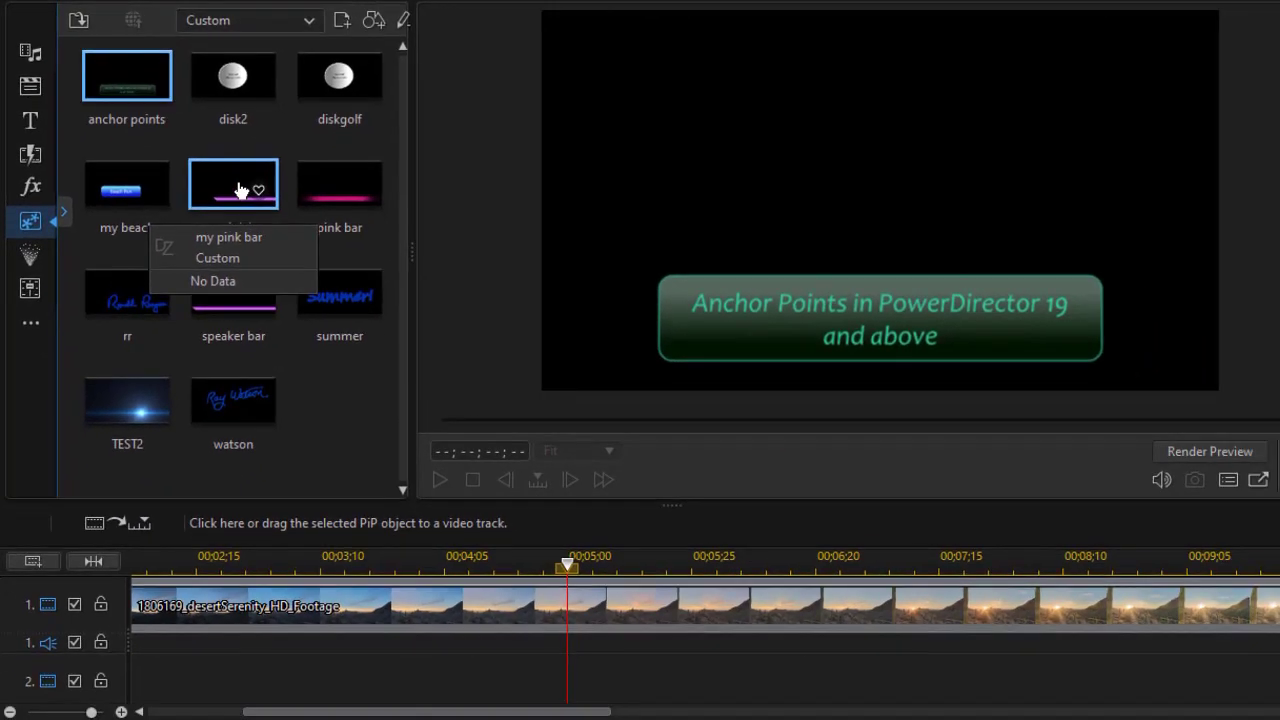
pyautogui.moveTo(415, 338); pyautogui.dragTo(25, 672)
pyautogui.click(309, 597)
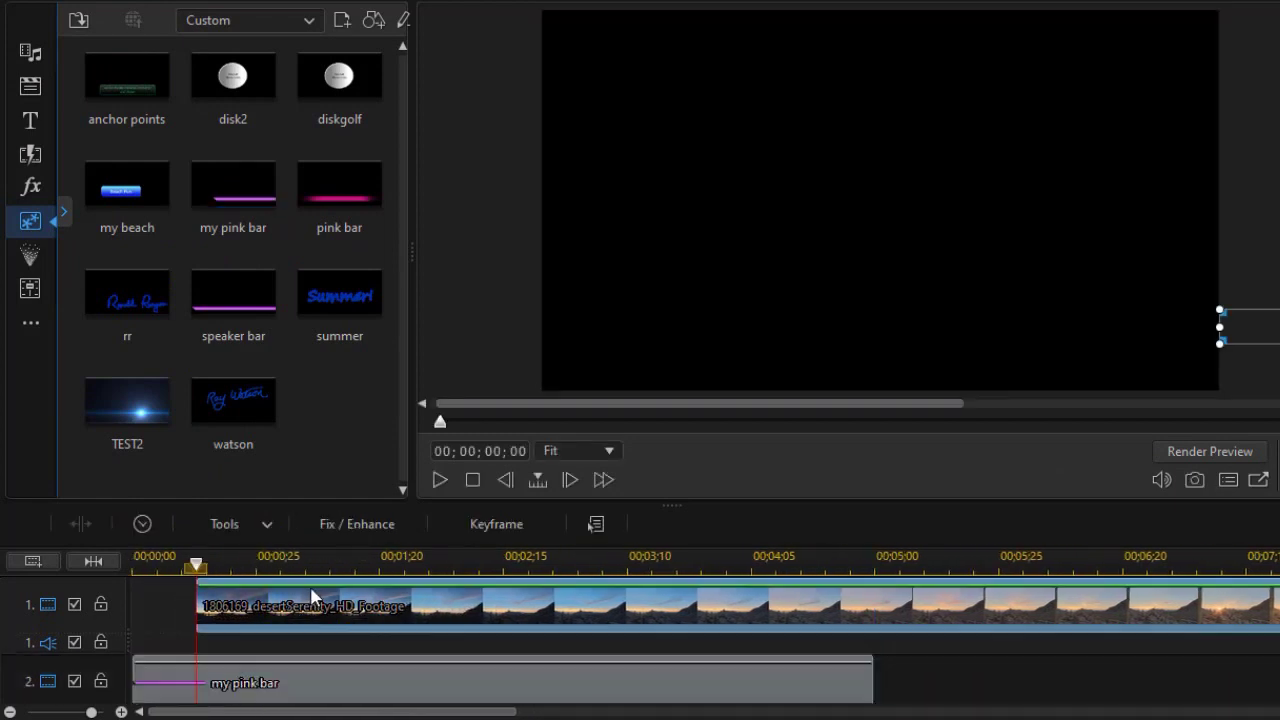
# Place the custom title template "Customer" at the start of track 3 and play back the lower third over the desert footage.
pyautogui.scroll(-1, 874, 686)
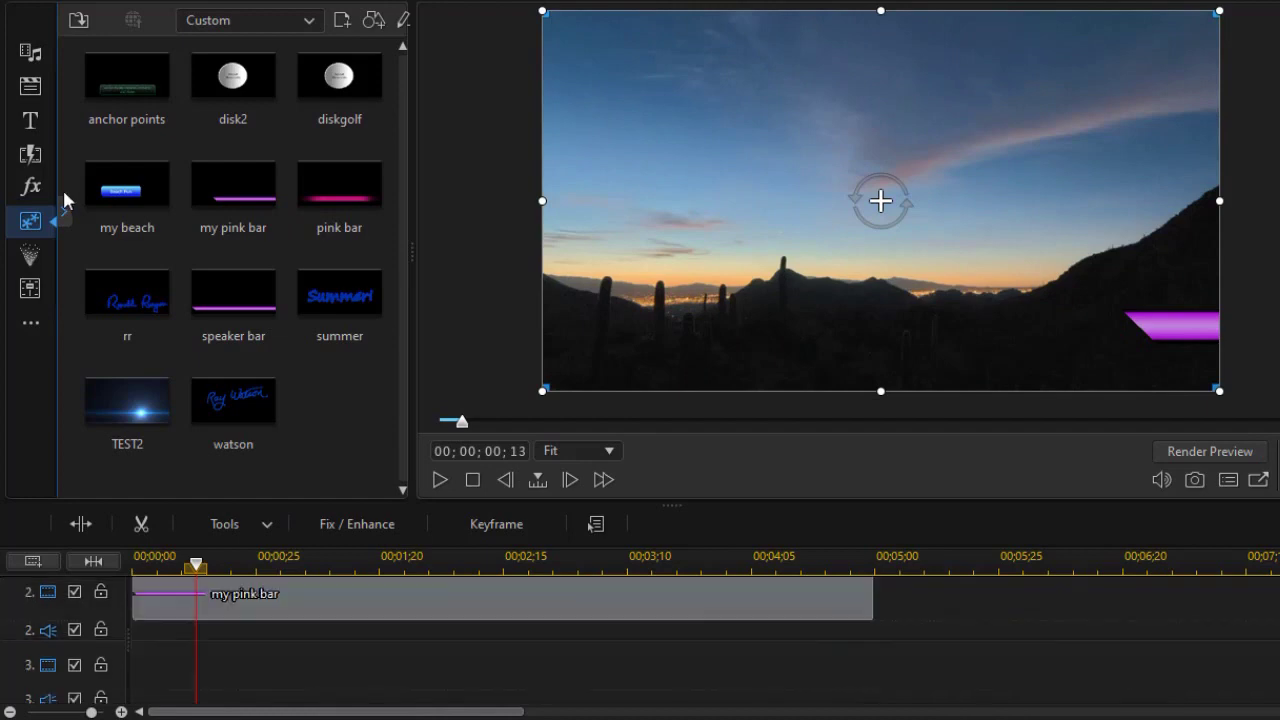
pyautogui.click(30, 124)
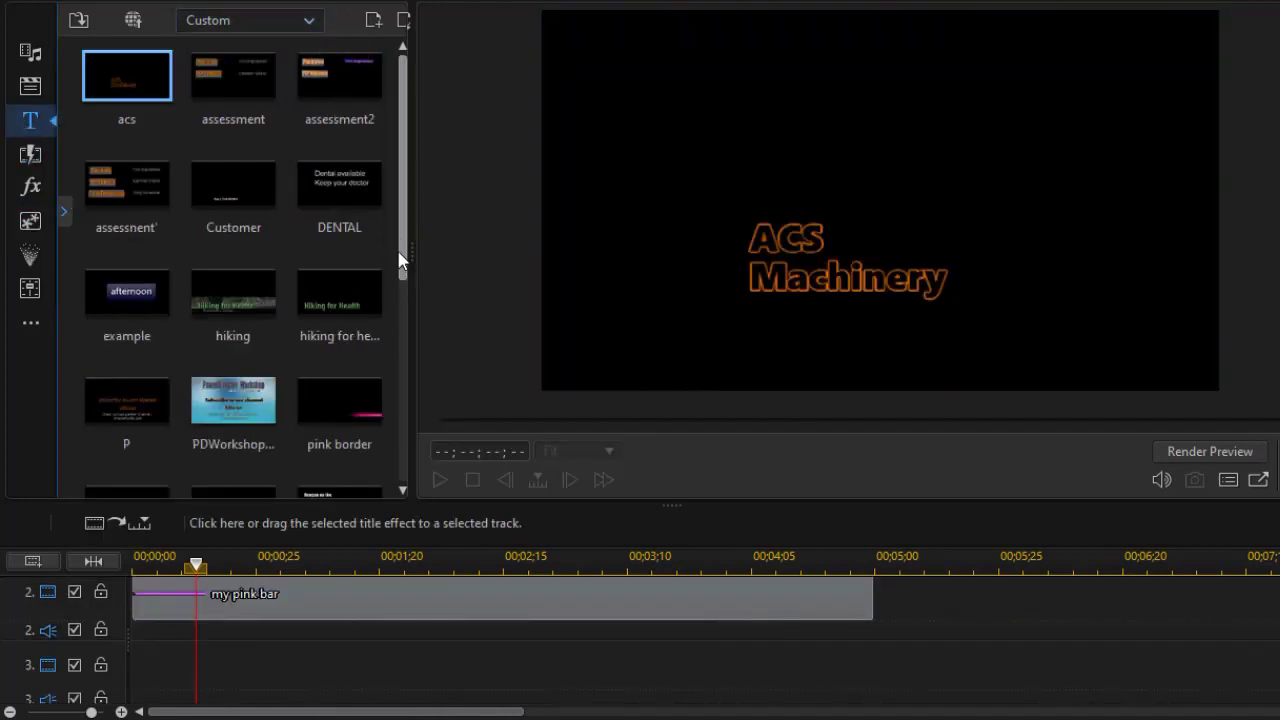
pyautogui.scroll(-1, 402, 237)
pyautogui.click(218, 172)
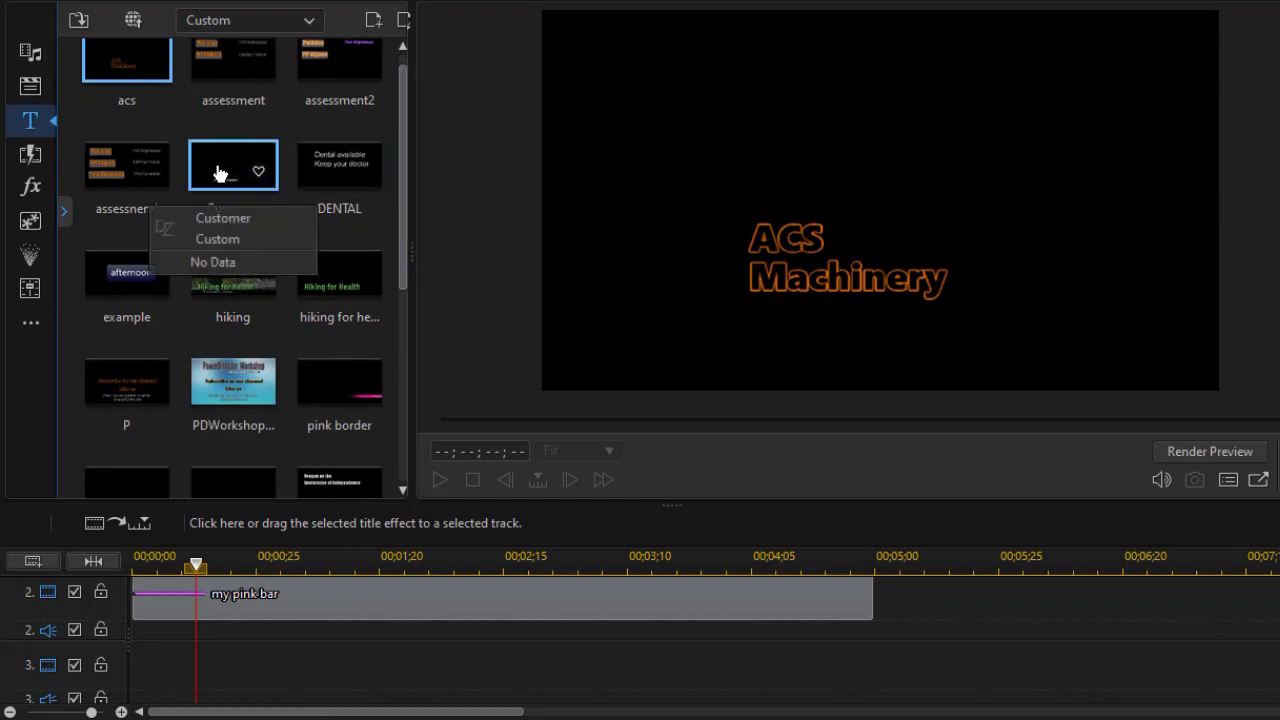
pyautogui.moveTo(155, 556); pyautogui.dragTo(116, 686)
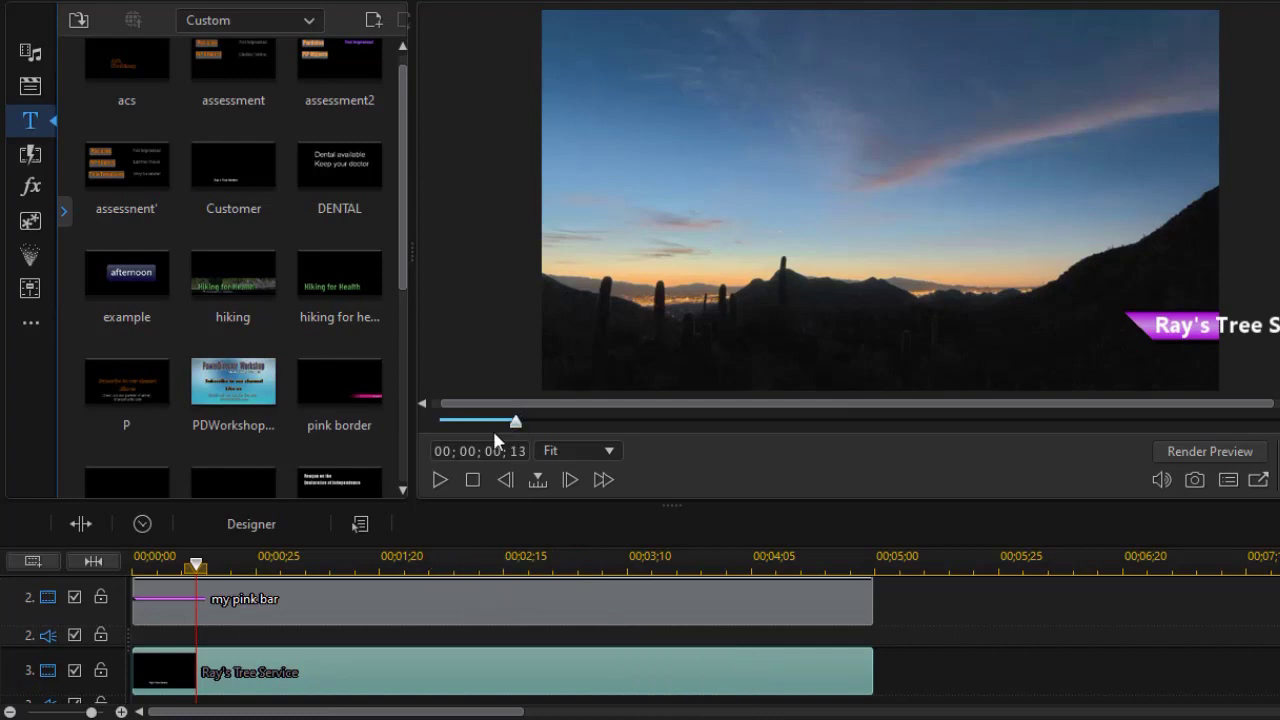
pyautogui.click(441, 481)
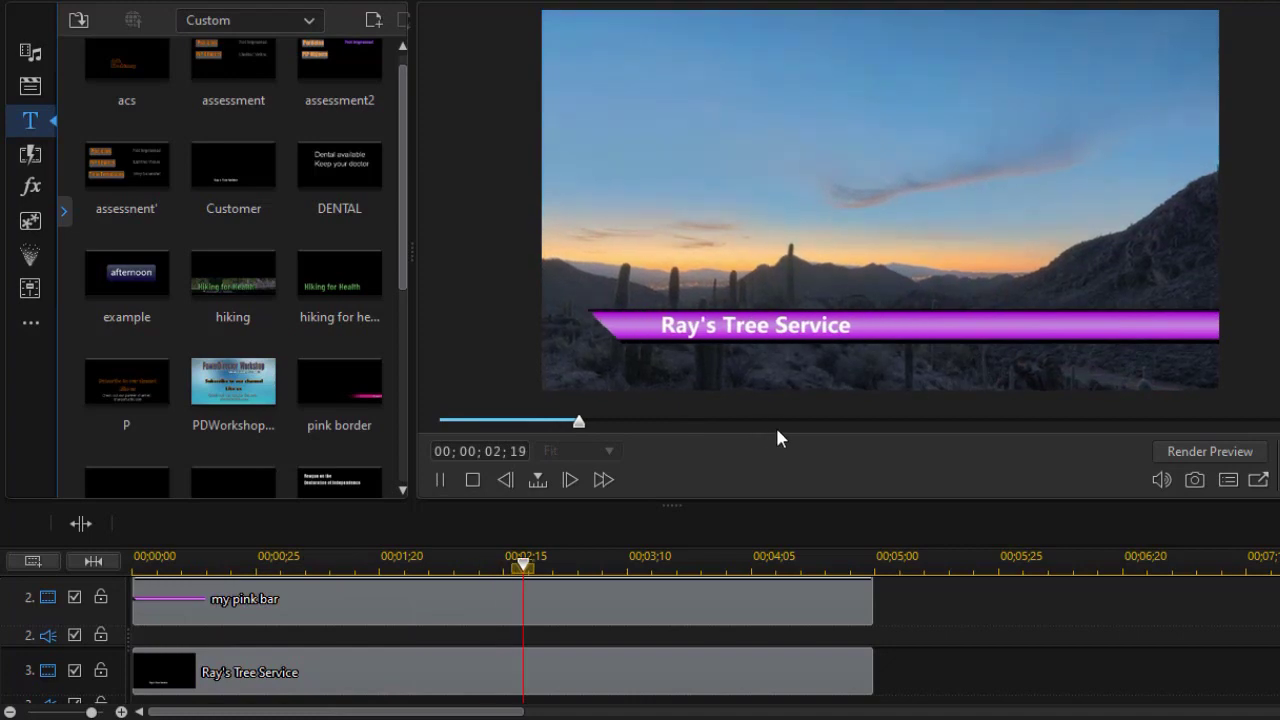
pyautogui.click(435, 478)
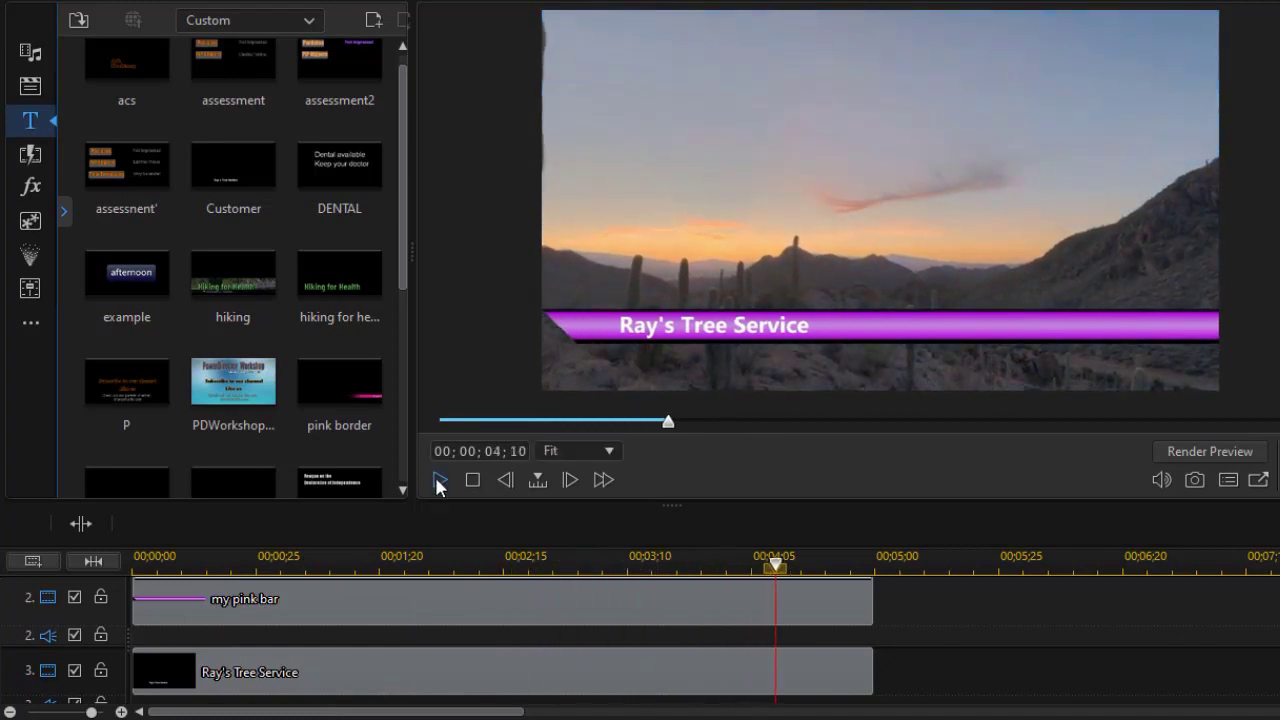
# Open the title clip on track 3 in the Title Designer and replace its text with "Desert Water".
pyautogui.click(390, 673)
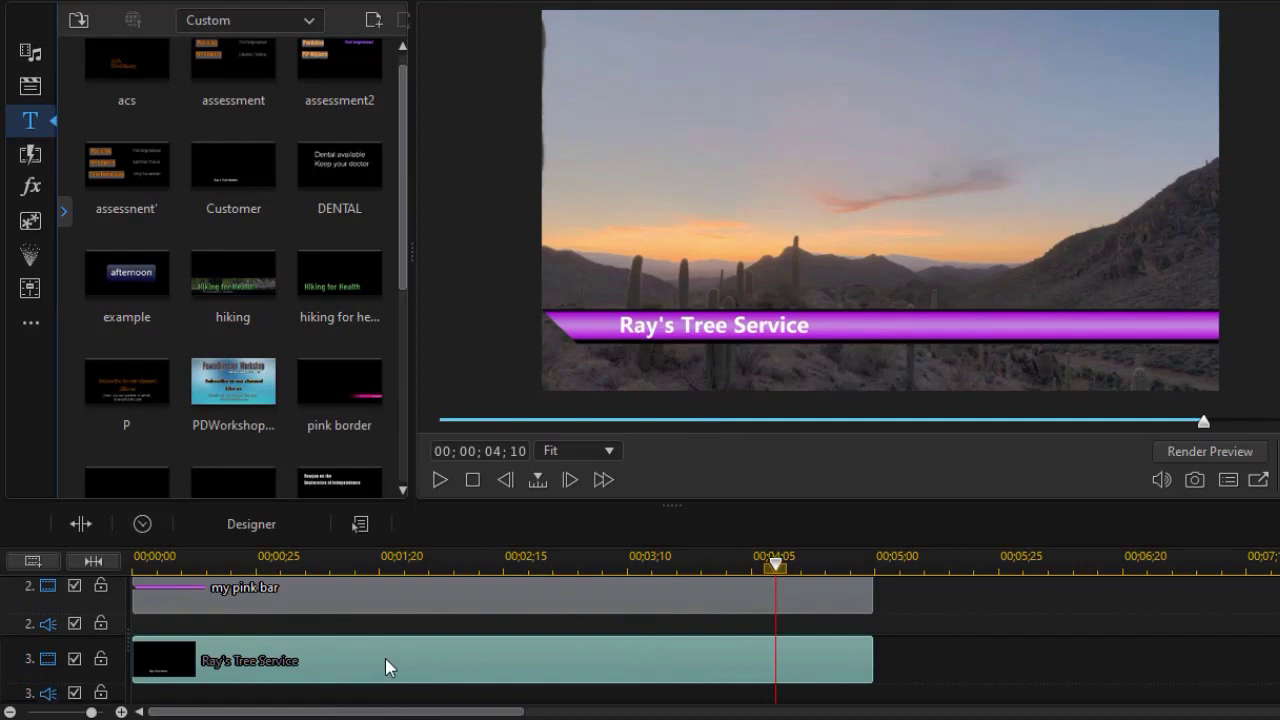
pyautogui.doubleClick(386, 660)
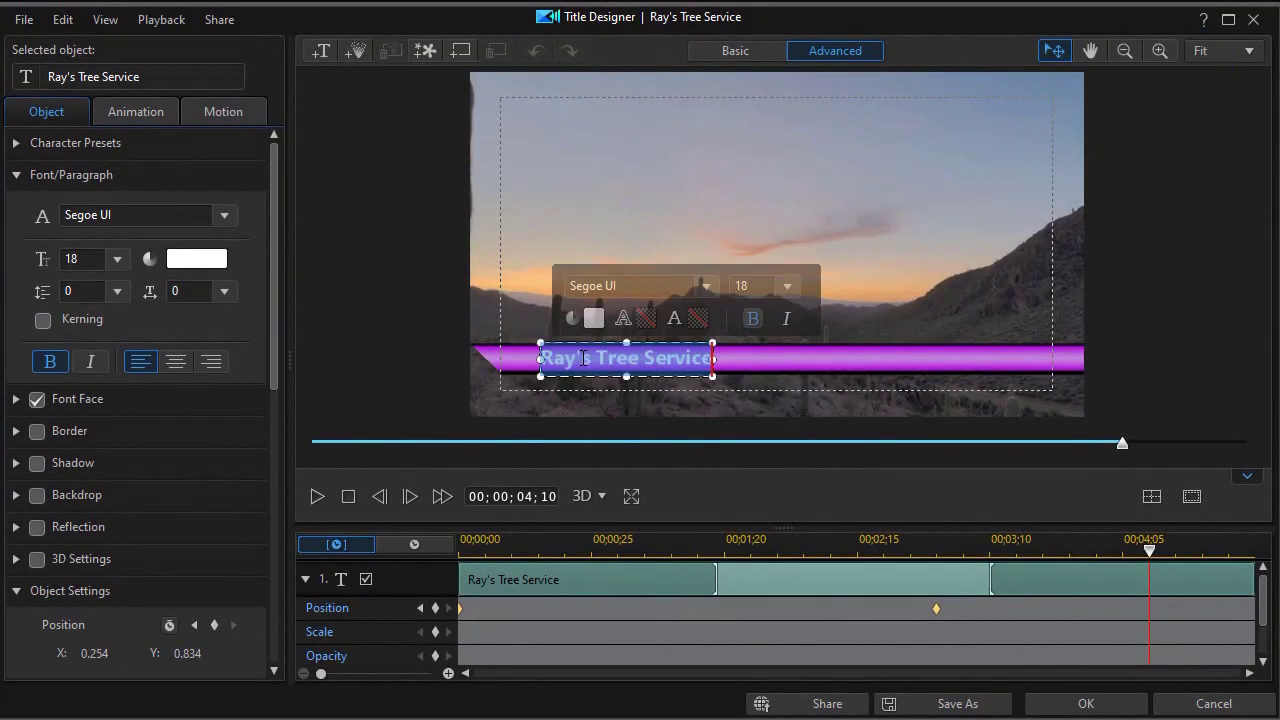
pyautogui.write('Desert Water Cp')
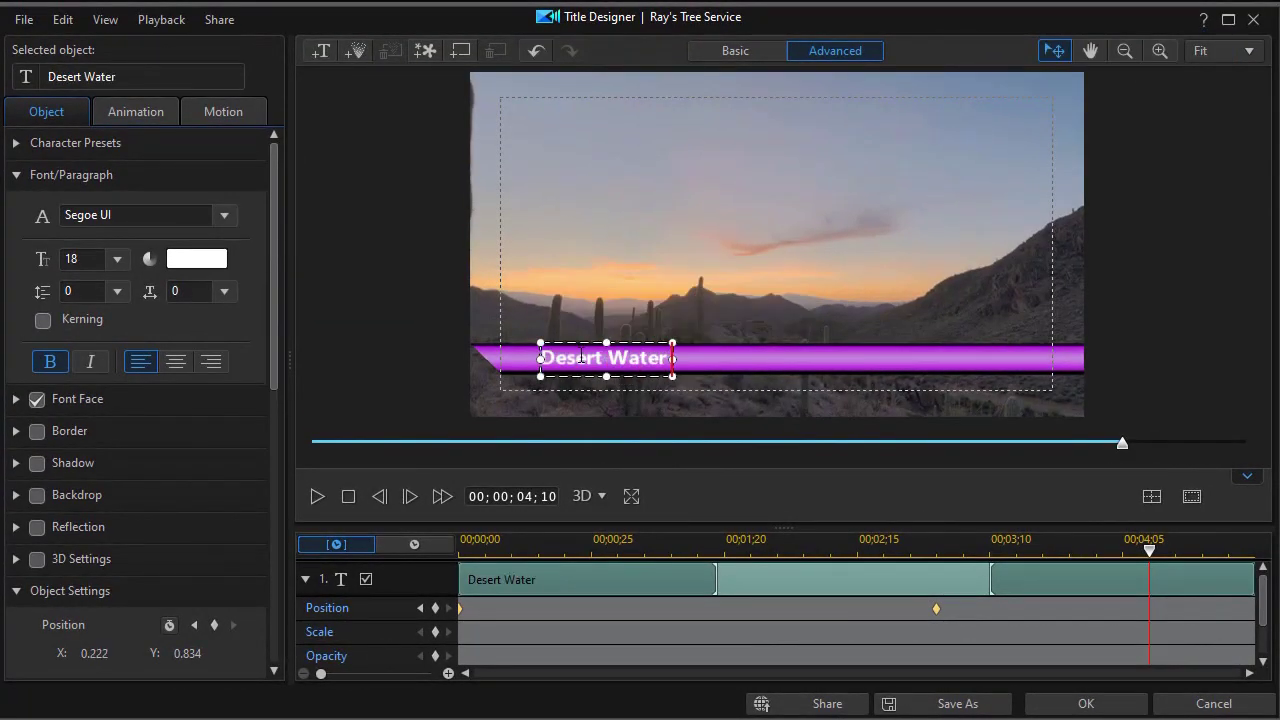